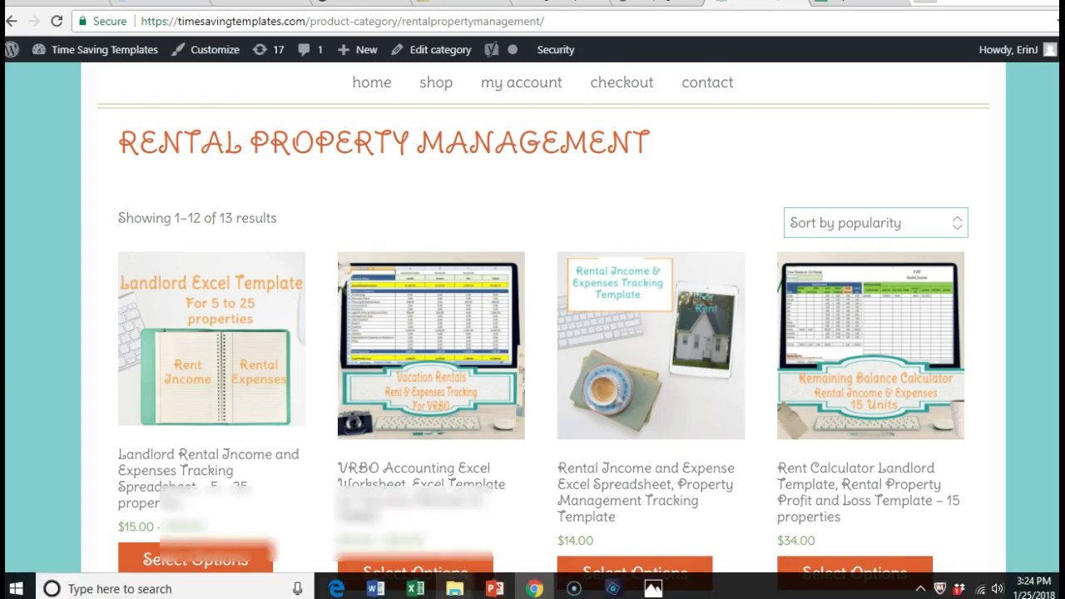
- Switch to the Rental Property workbook in Excel and view its Summary sheet with the property names
click(420, 594)
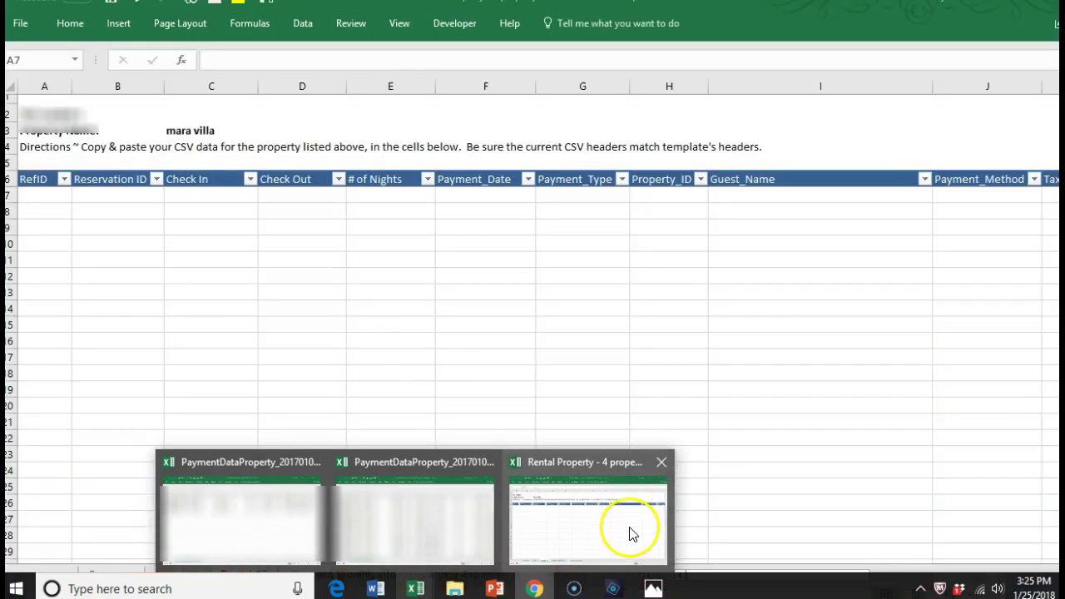
click(630, 527)
click(107, 573)
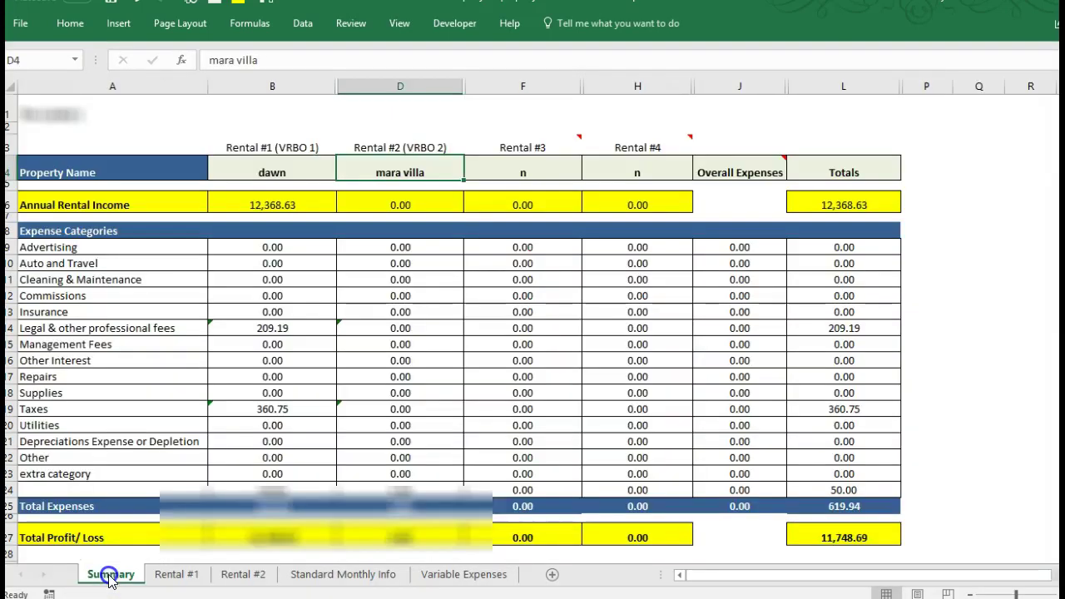
mouse_move(506, 134)
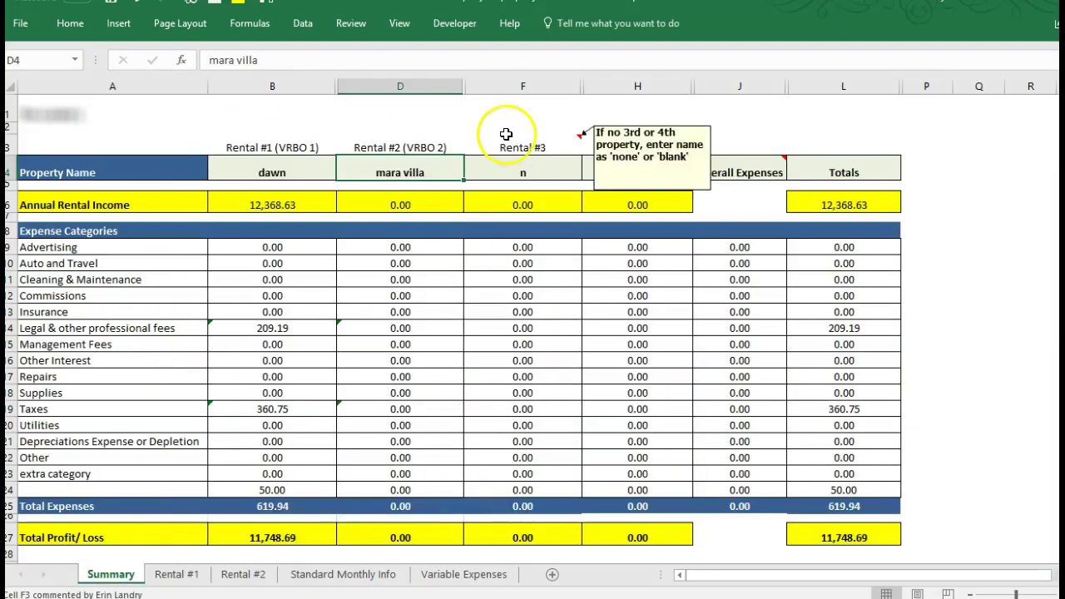
- Open the Rental #2 sheet, look through the PaymentDataProperty export workbook's columns, and return to the Rental #2 sheet
click(242, 577)
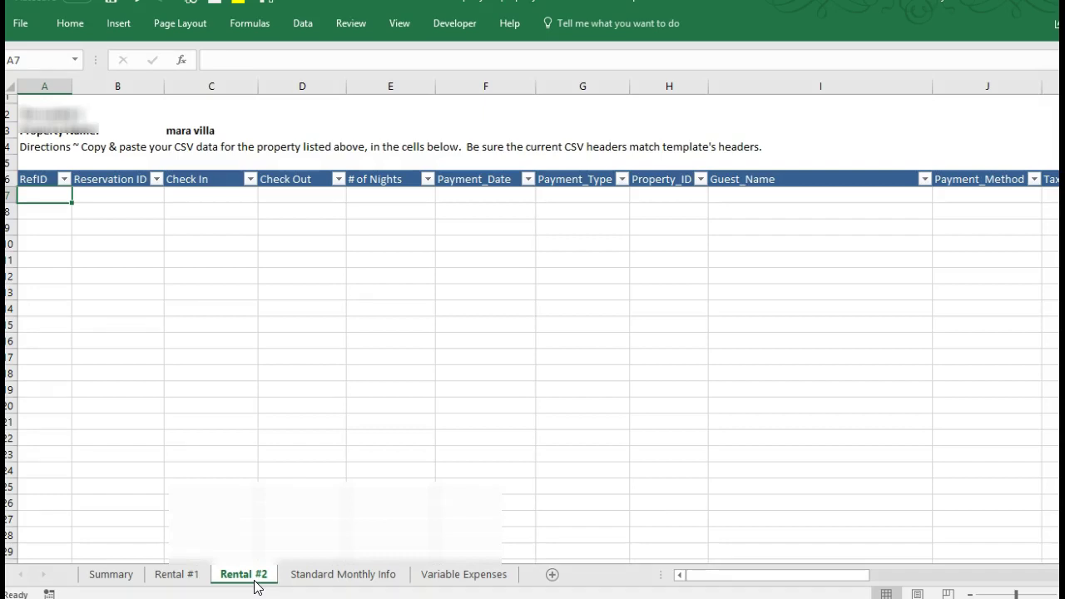
click(416, 587)
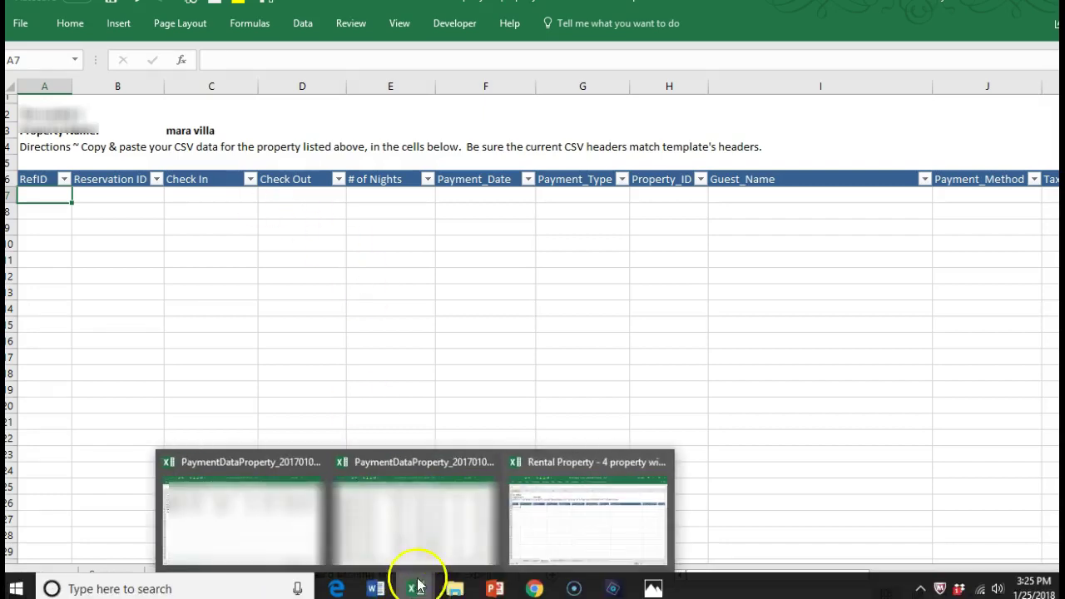
click(398, 556)
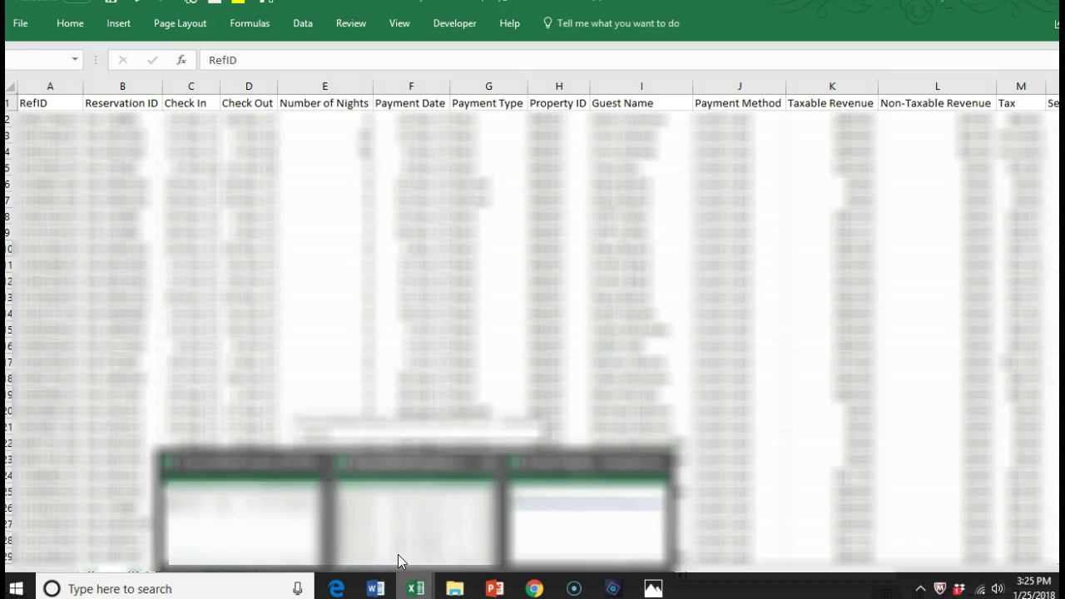
click(285, 543)
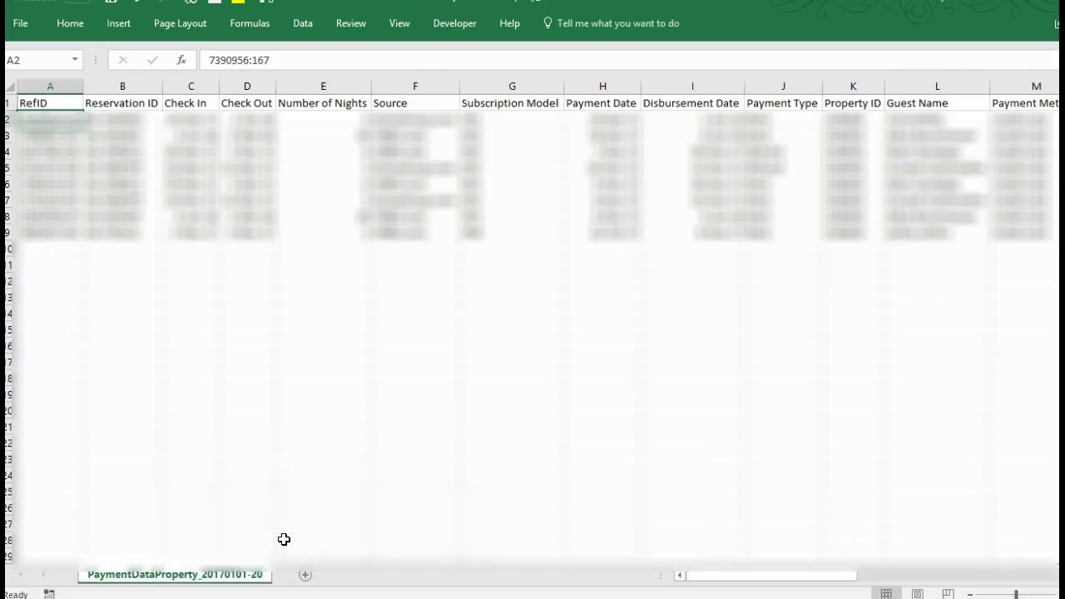
mouse_move(424, 595)
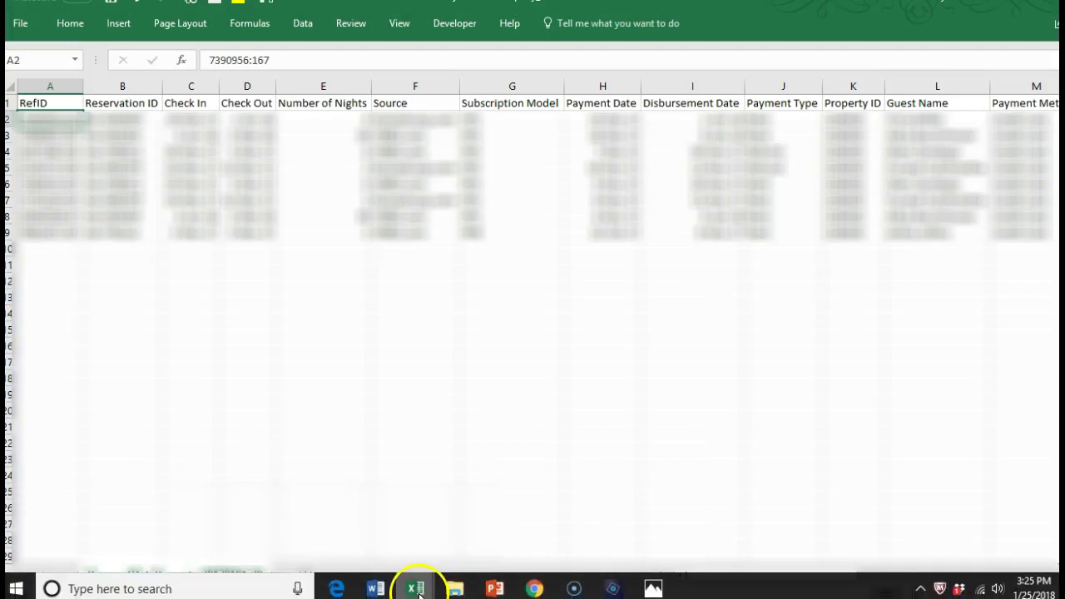
click(541, 526)
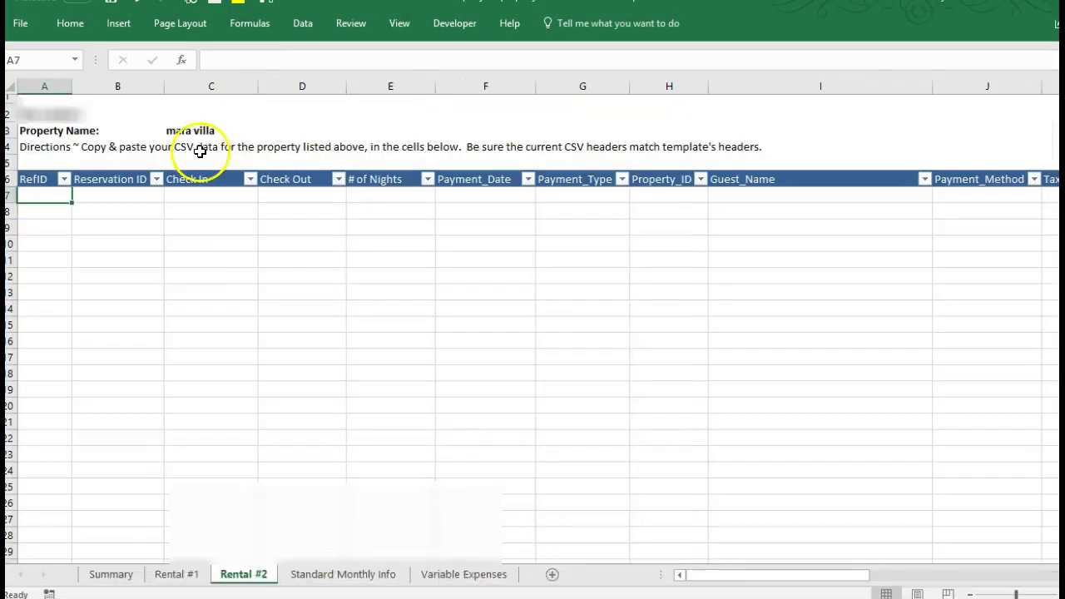
click(404, 26)
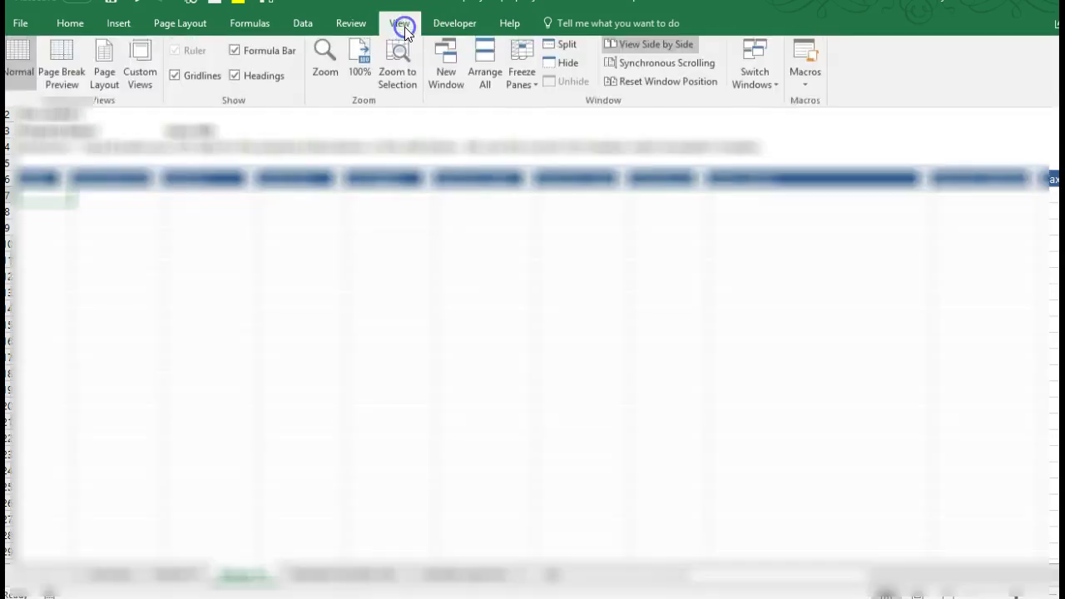
click(636, 48)
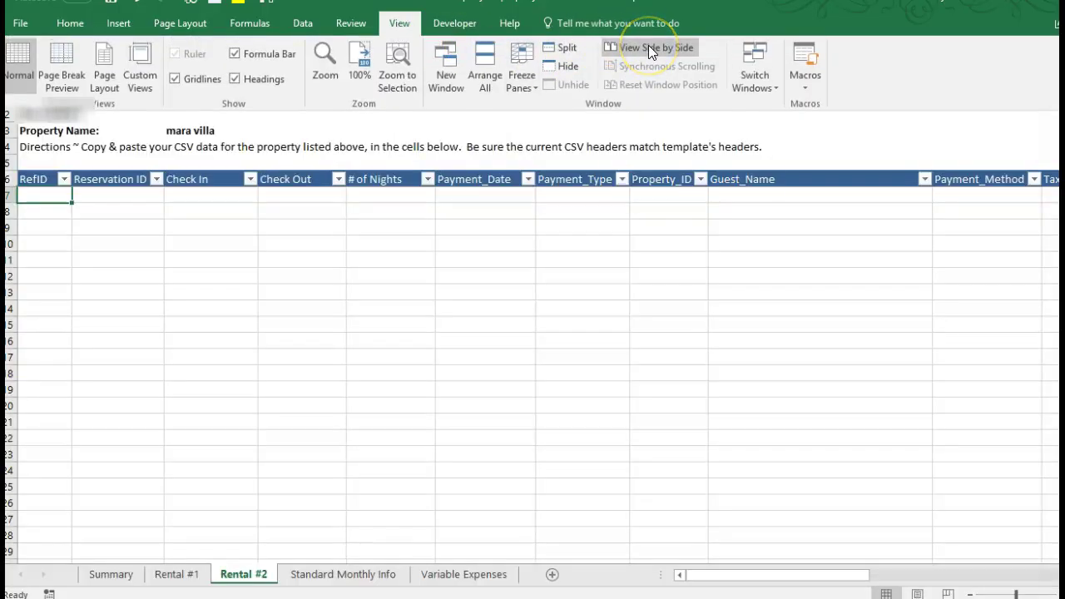
click(648, 47)
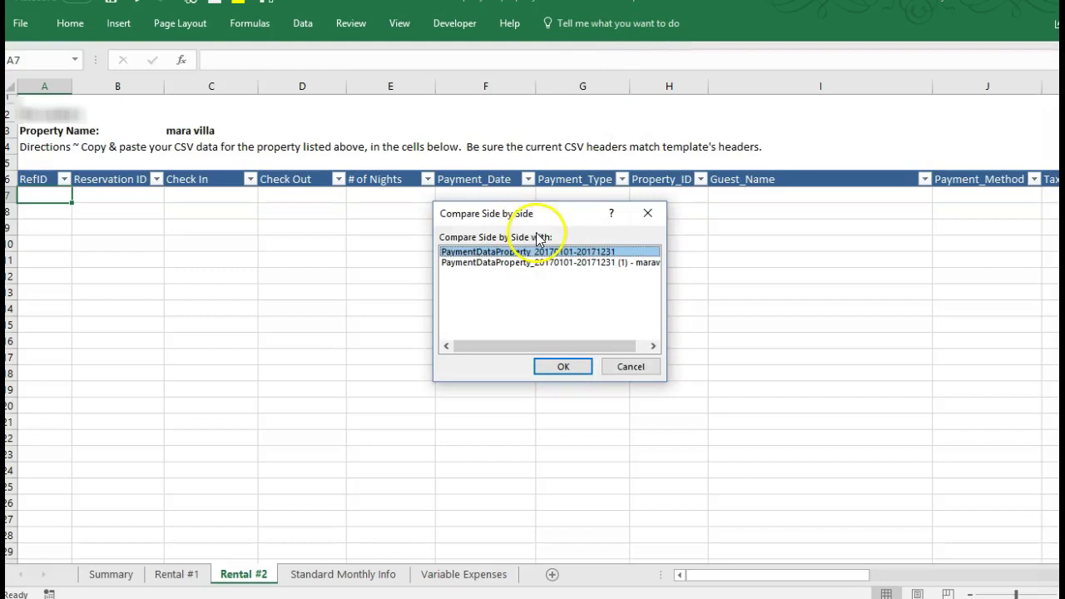
click(454, 253)
click(561, 367)
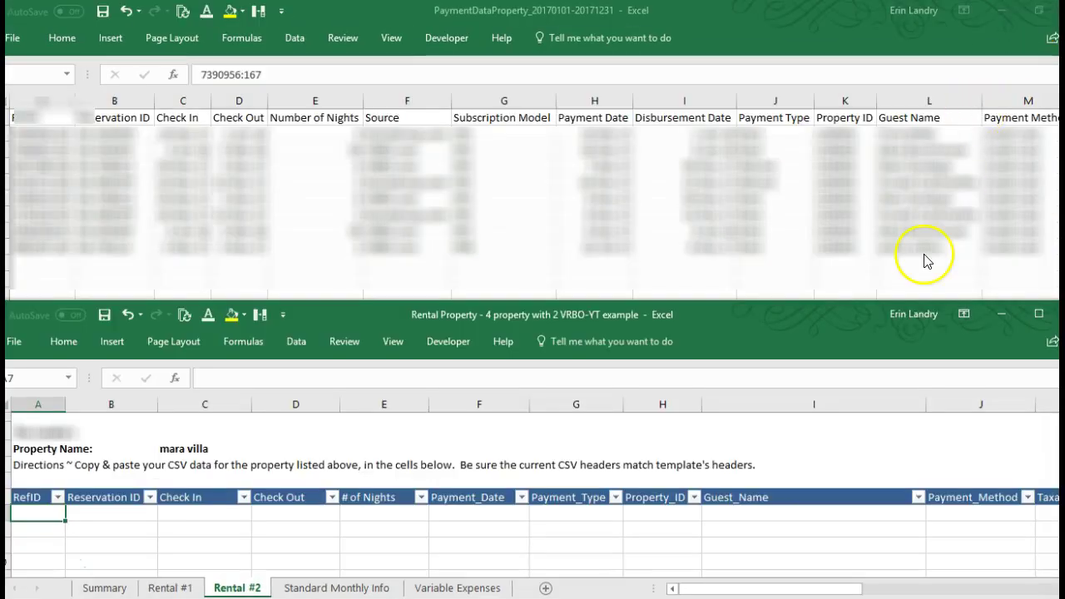
drag(338, 313, 338, 318)
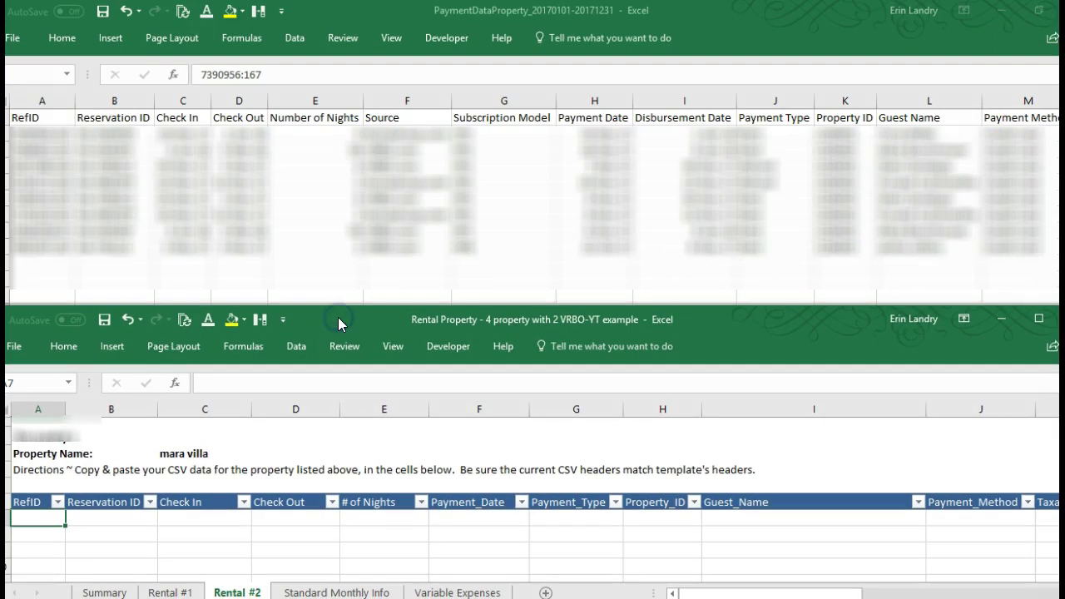
- Compare the Rental #2 headers, from RefID to Property_ID, with the export's headers to find missing columns after # of Nights
click(21, 502)
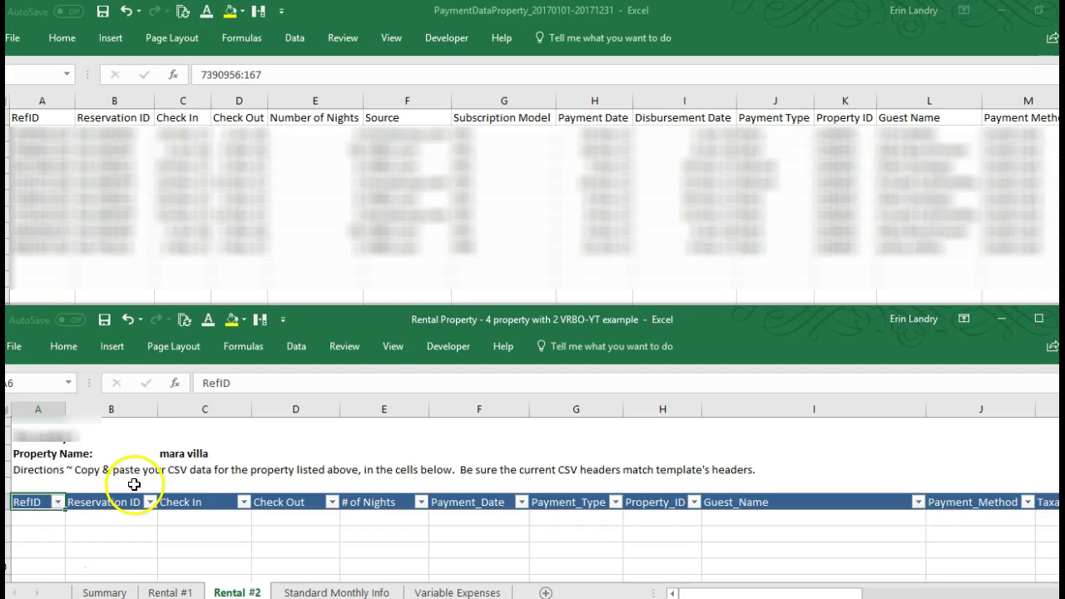
key(Up)
key(Right)
key(Right)
key(Right)
key(Right)
key(Right)
key(Right)
key(Right)
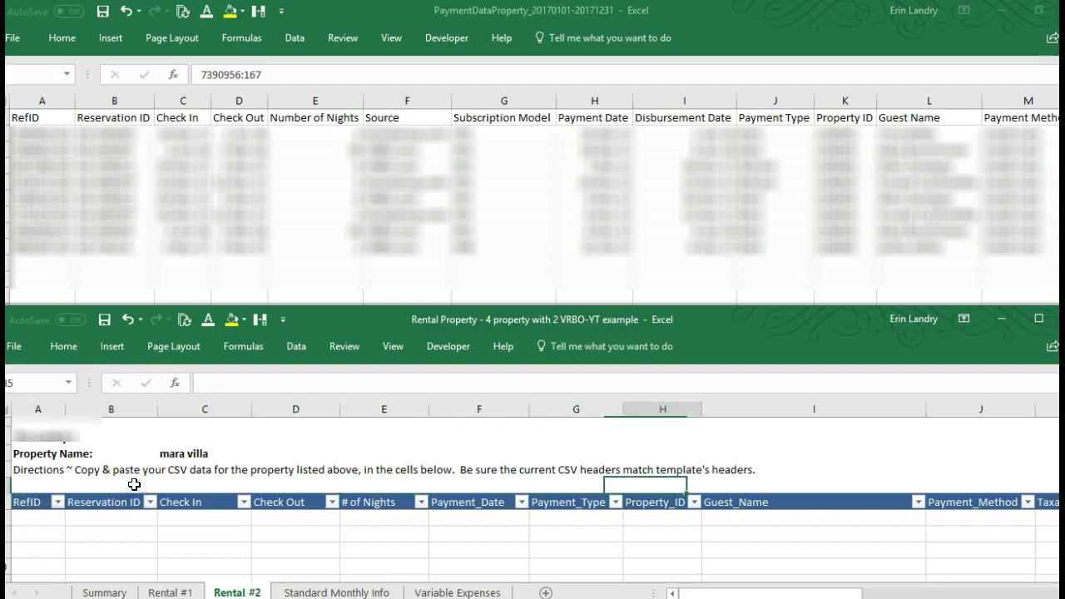
key(Right)
key(Left)
key(Left)
key(Left)
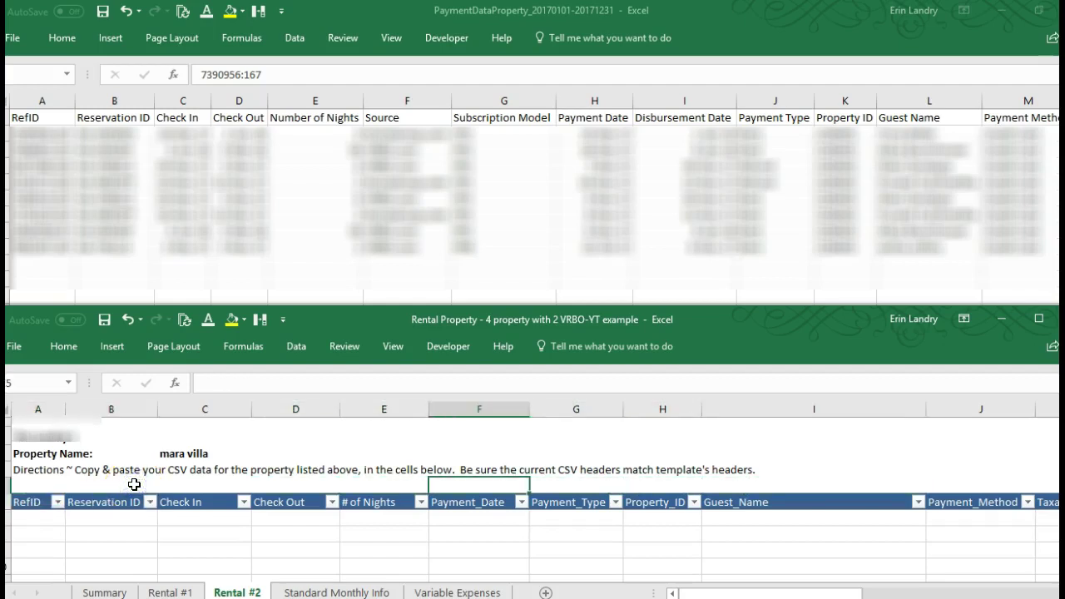
click(376, 503)
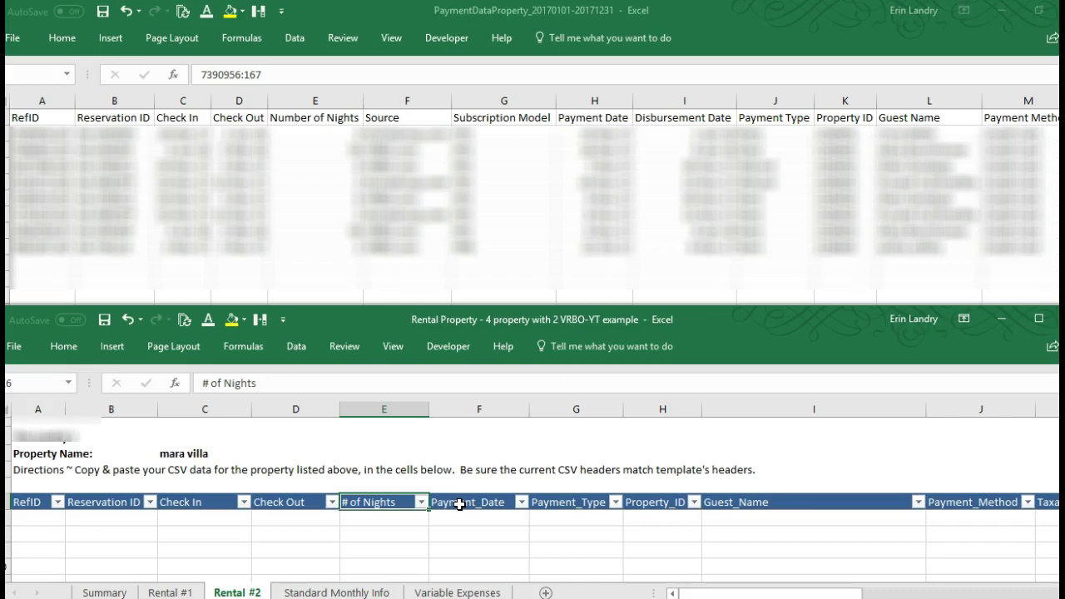
click(382, 471)
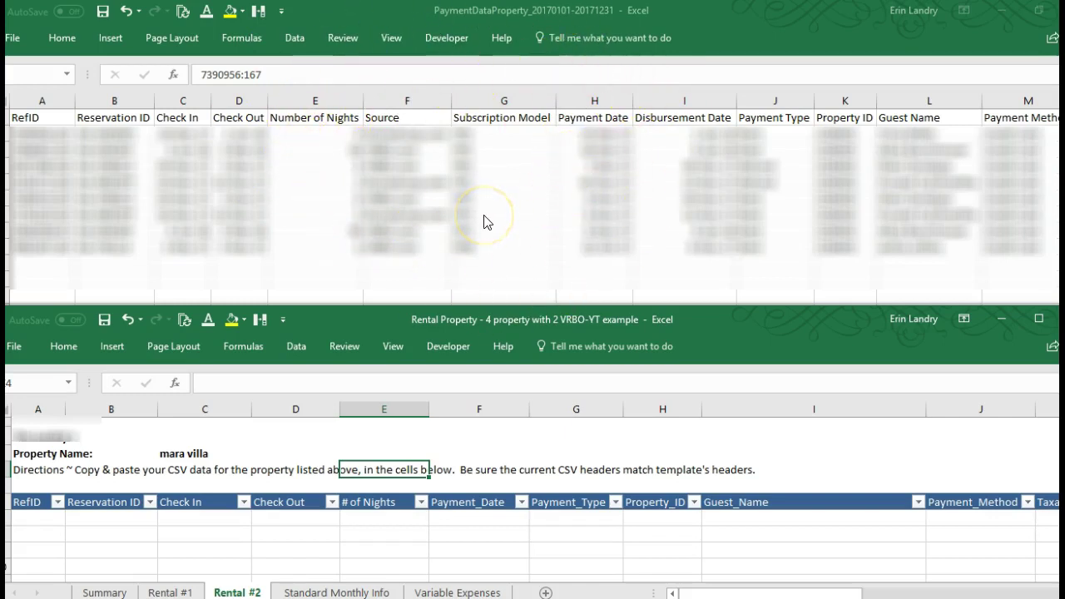
click(377, 503)
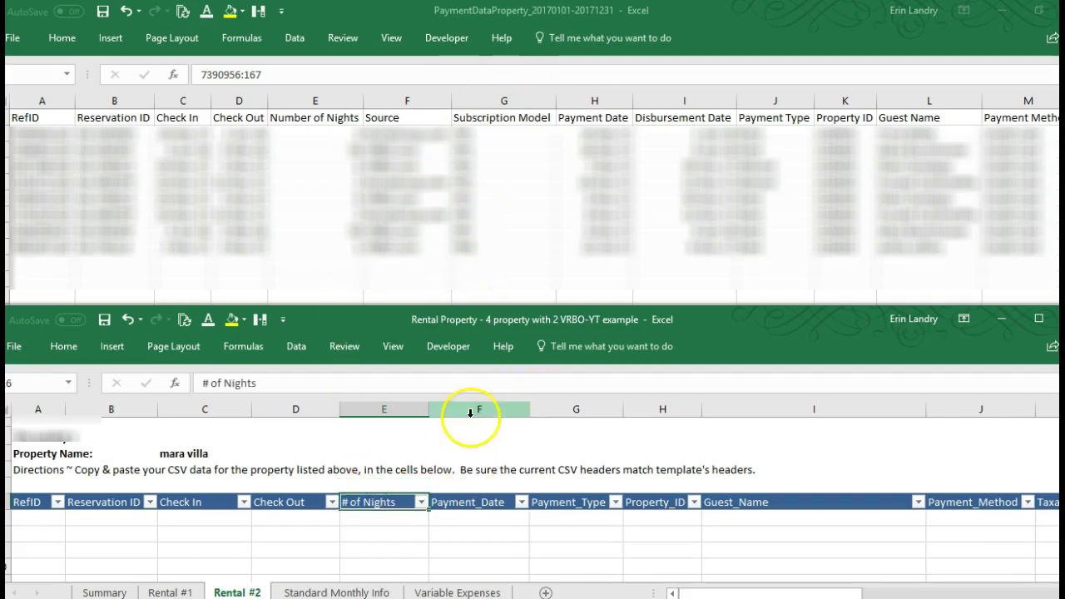
- Insert two blank columns before Payment_Date on the Rental #2 sheet
click(469, 407)
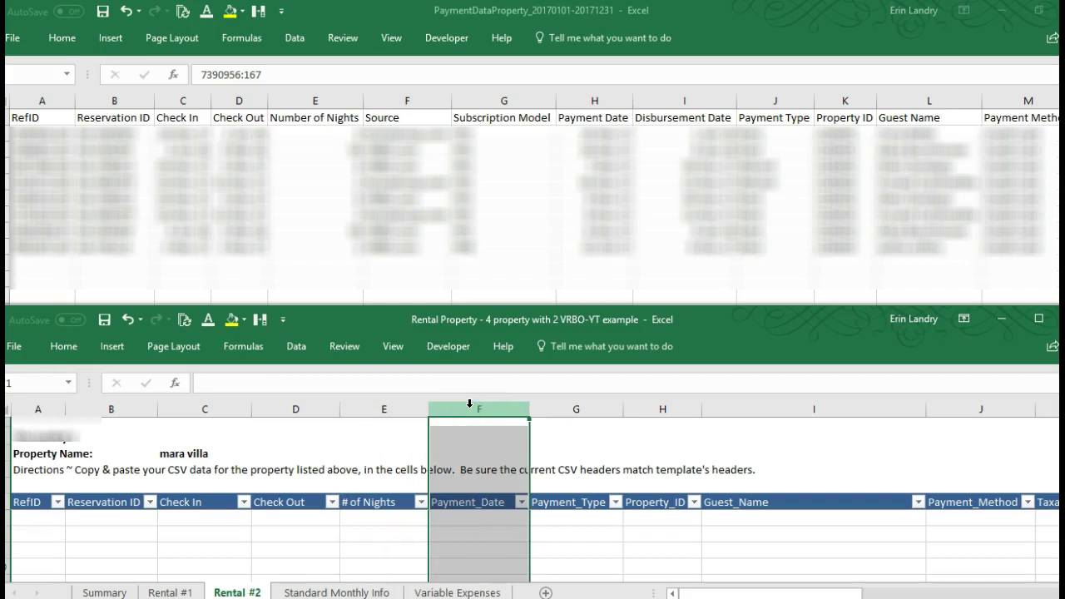
right_click(469, 405)
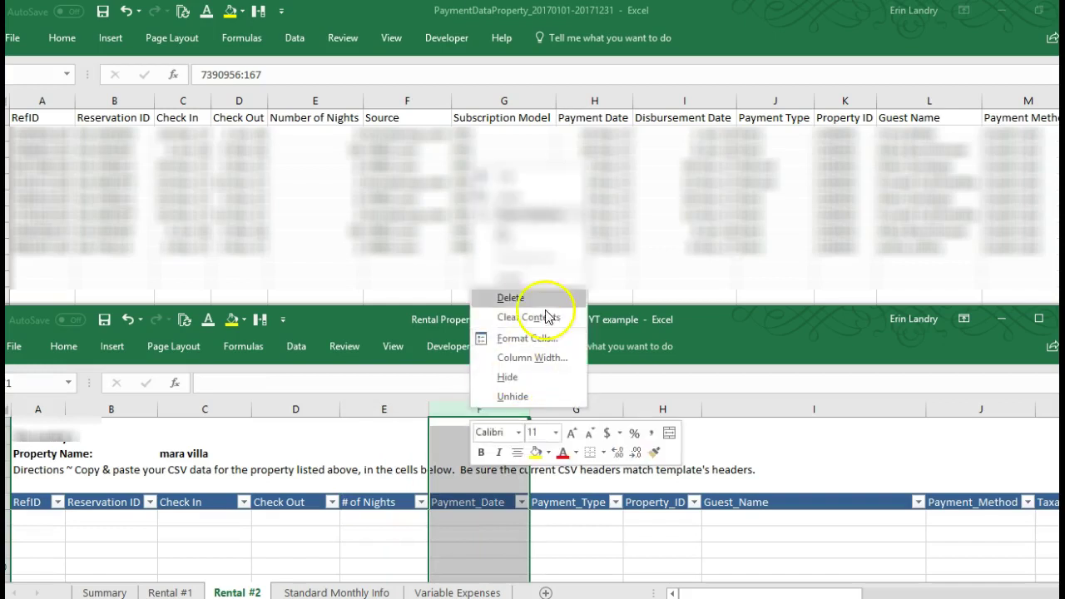
click(524, 285)
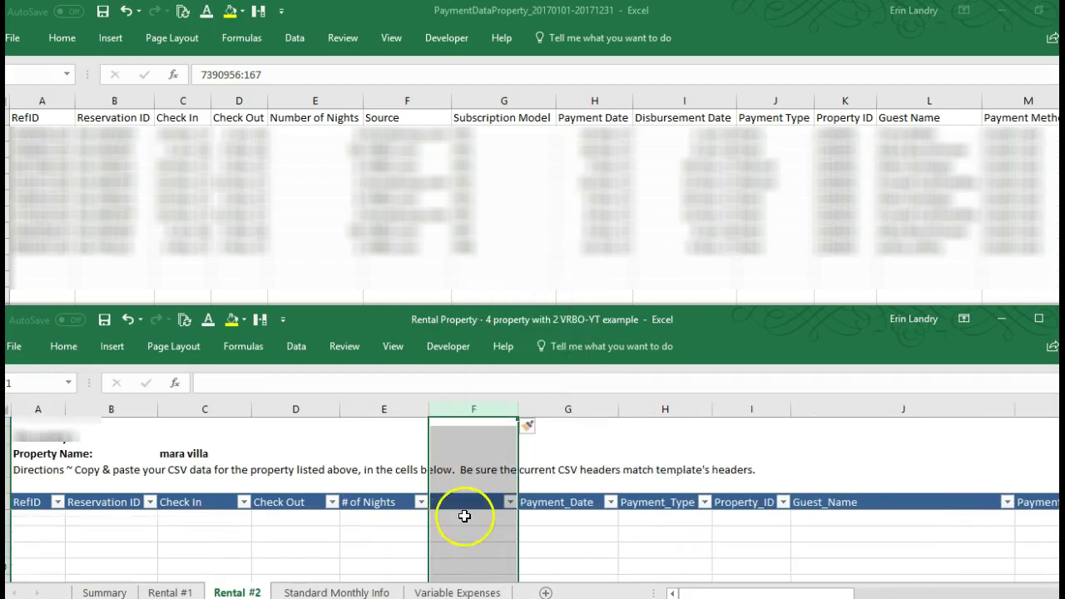
right_click(476, 404)
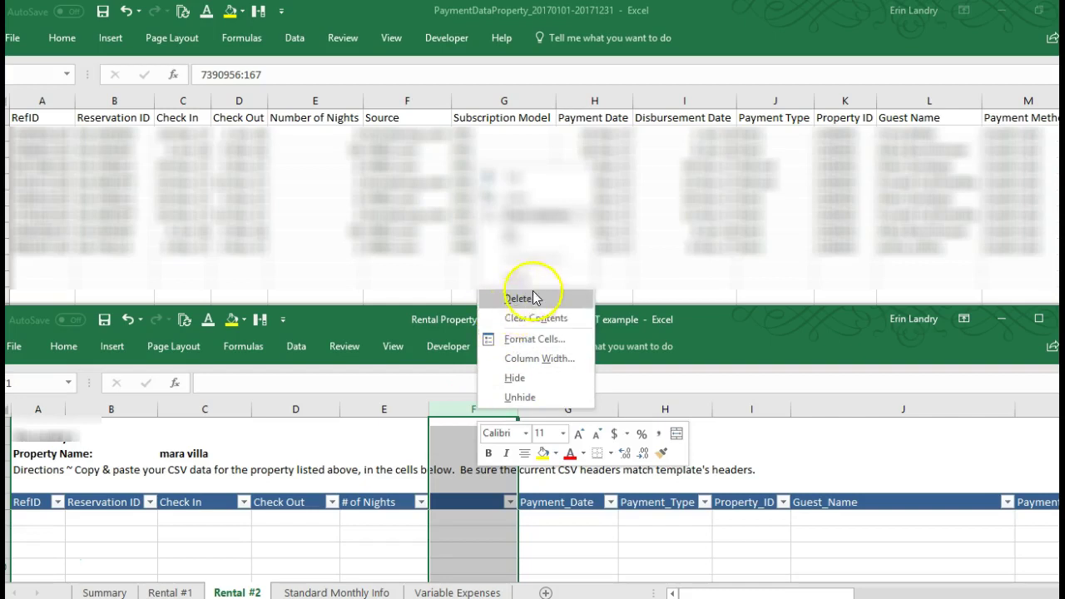
click(527, 287)
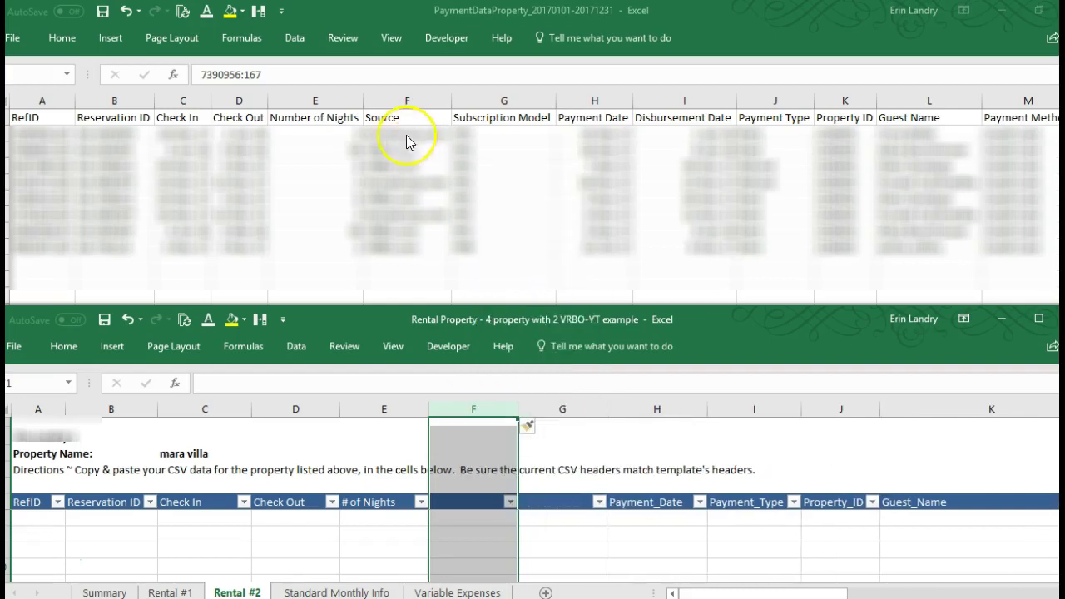
- Enter the headers Source and Subscription Model in the two blank columns before Payment_Date
click(471, 503)
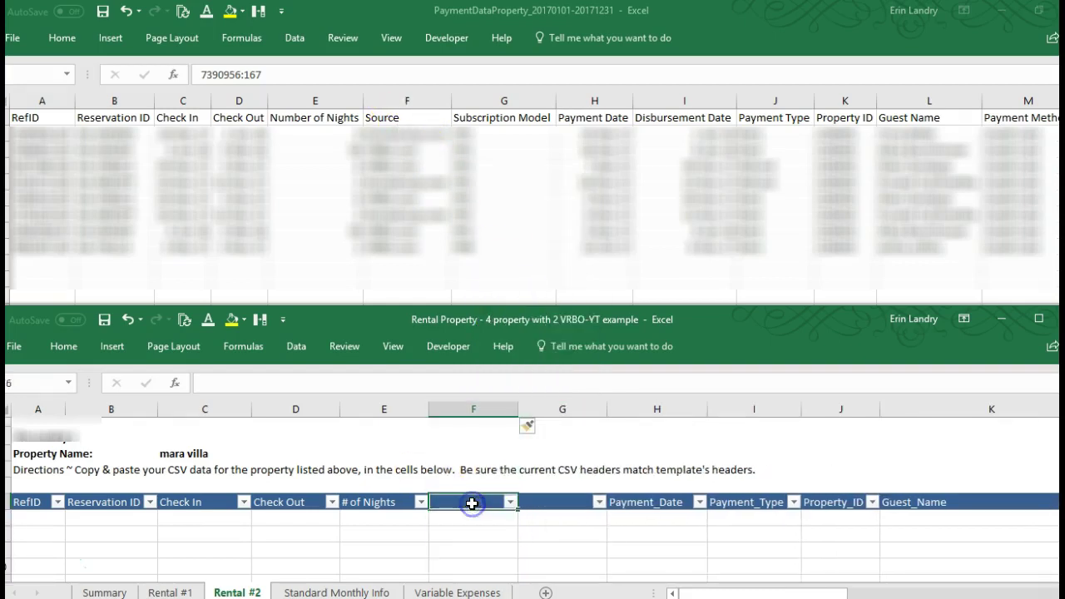
text(Source)
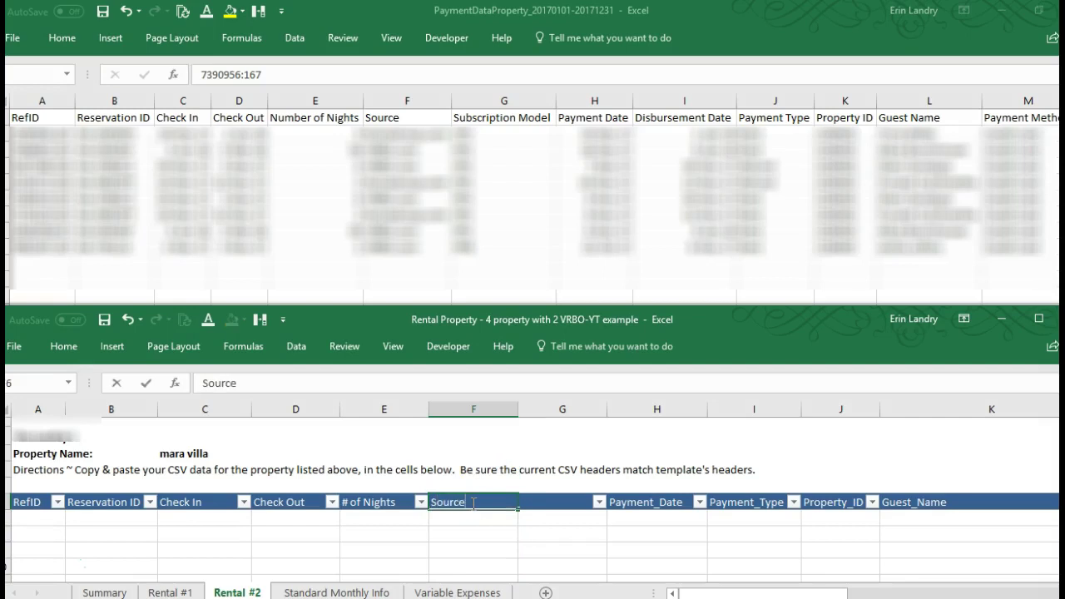
key(Tab)
text(Subscription Model)
click(472, 502)
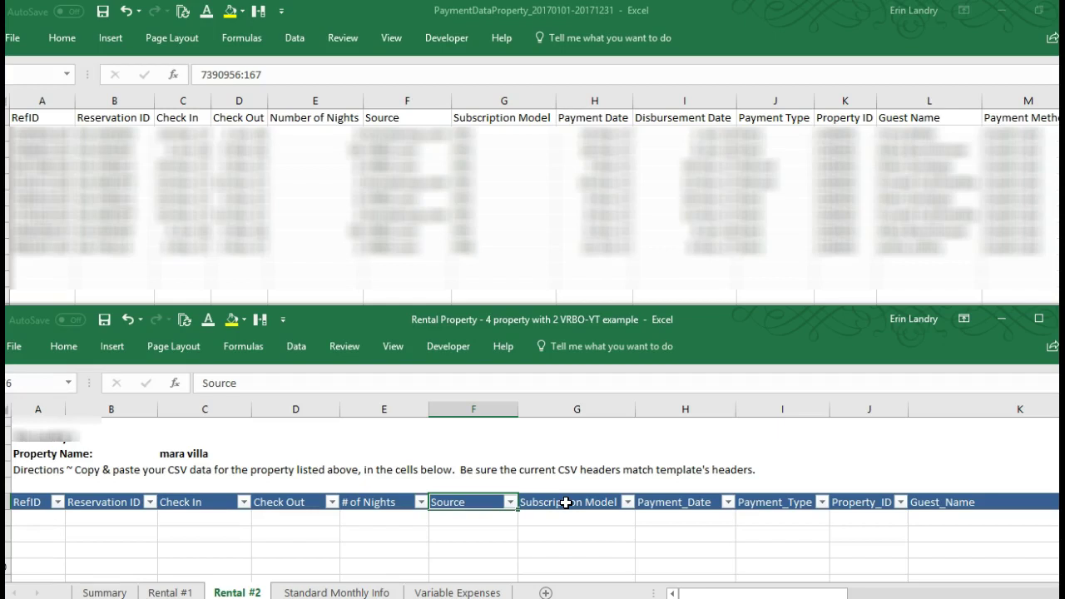
click(565, 502)
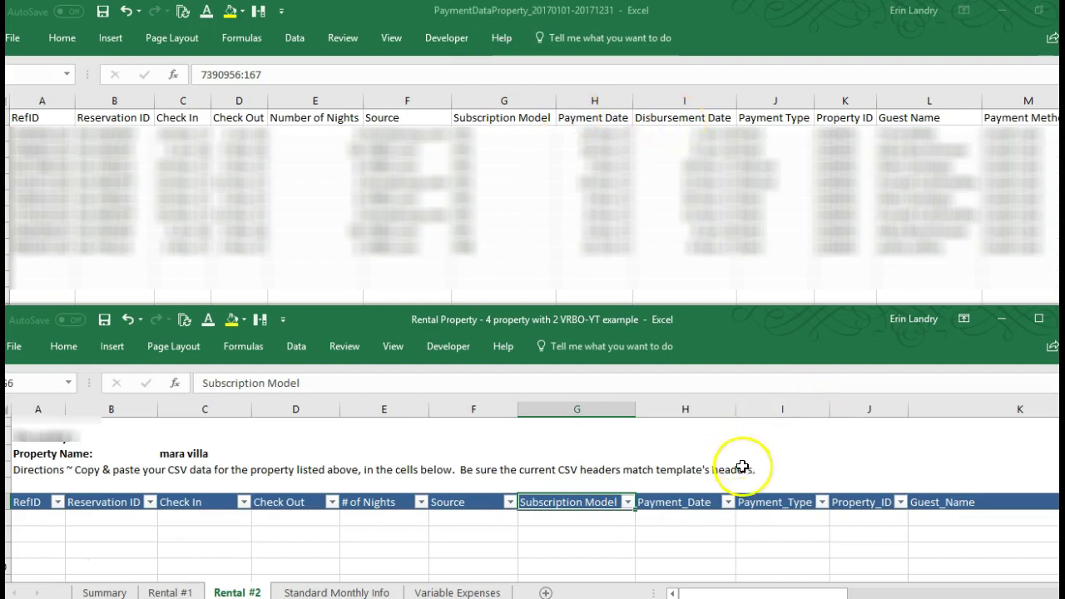
- Insert a column before Payment_Type and give it the header Disbursement Date
click(761, 491)
right_click(762, 410)
click(789, 285)
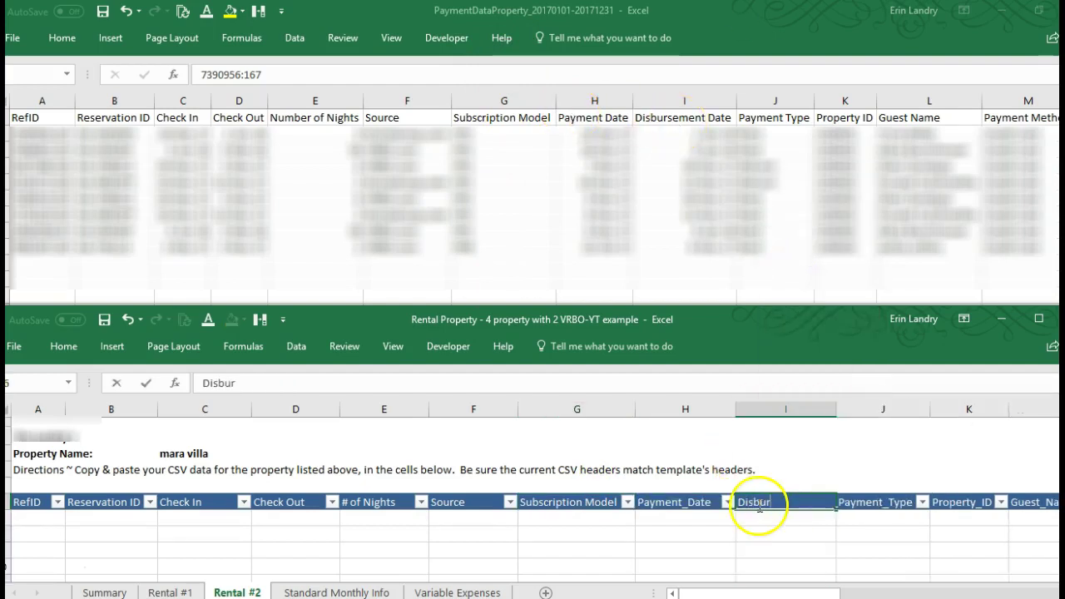
key(Right)
- Compare the remaining Rental #2 headers, from Property_ID past Paid_By_Guest, with the export's headers to find further missing columns
key(Right)
key(Right)
key(Right)
key(Left)
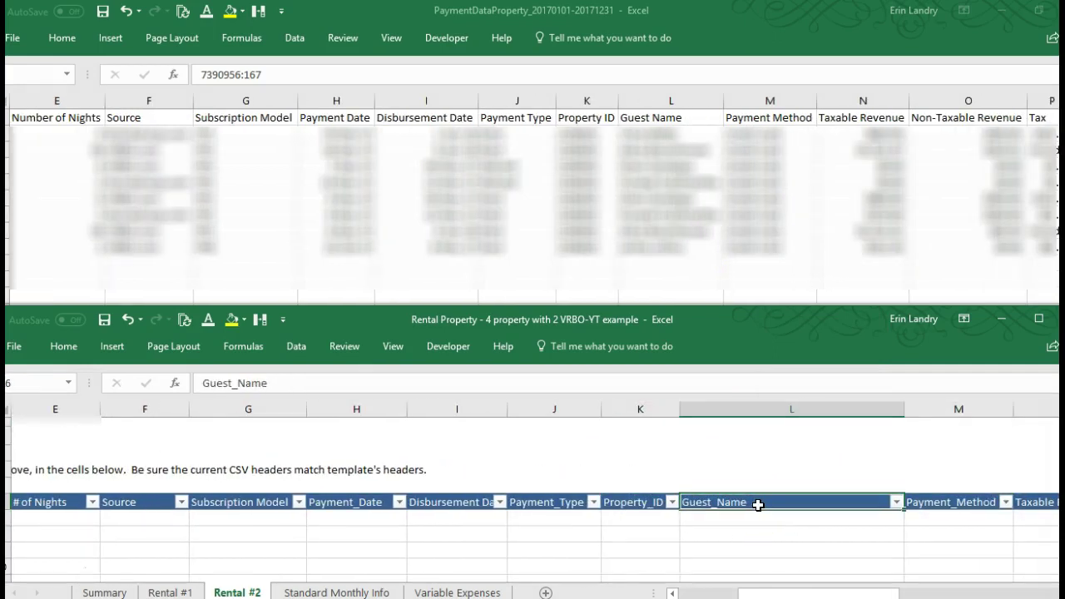
key(Right)
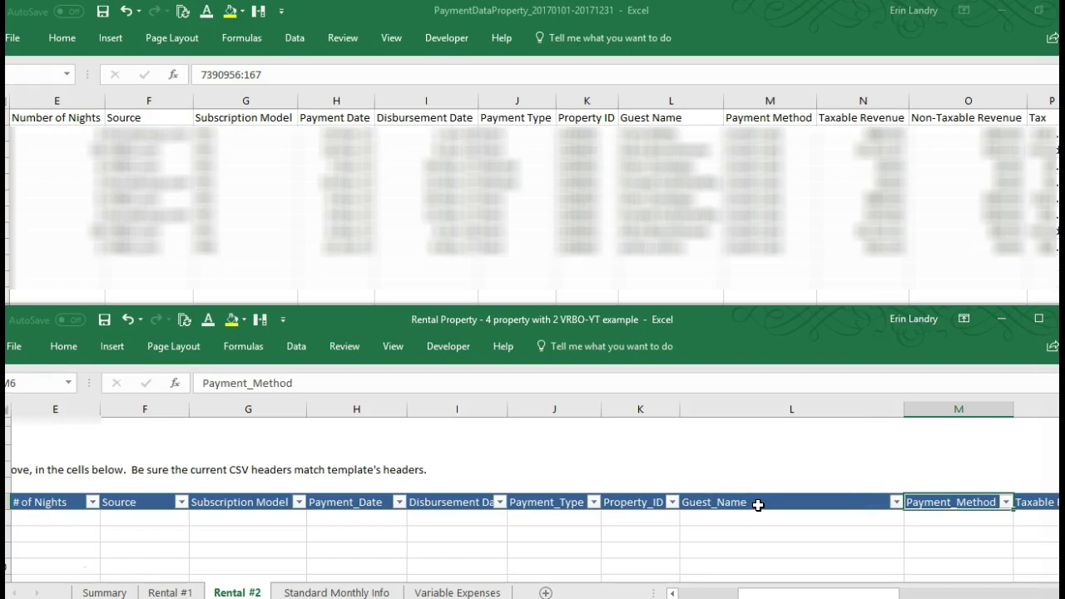
key(Right)
key(Right)
key(Right)
key(Right)
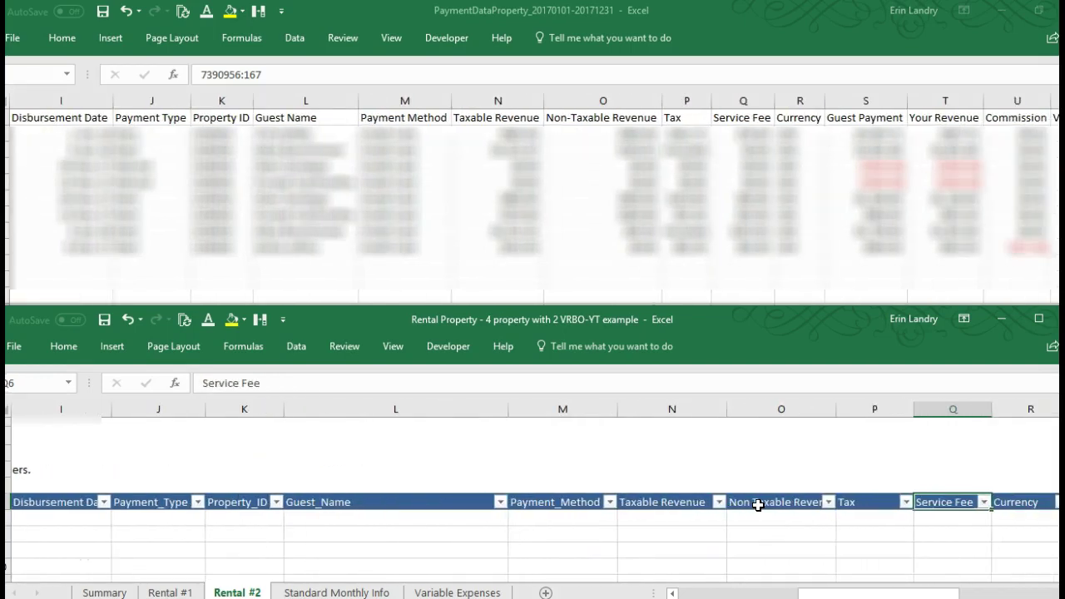
key(Left)
key(Left)
key(Right)
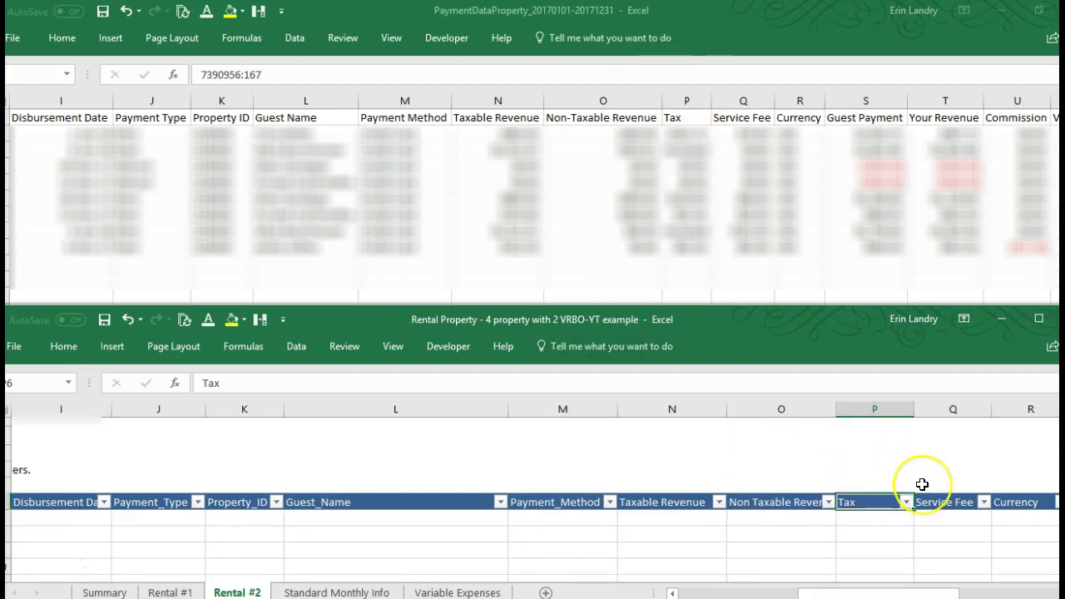
key(Right)
key(Right)
key(Right)
key(Right)
key(Right)
key(Left)
key(Left)
key(Left)
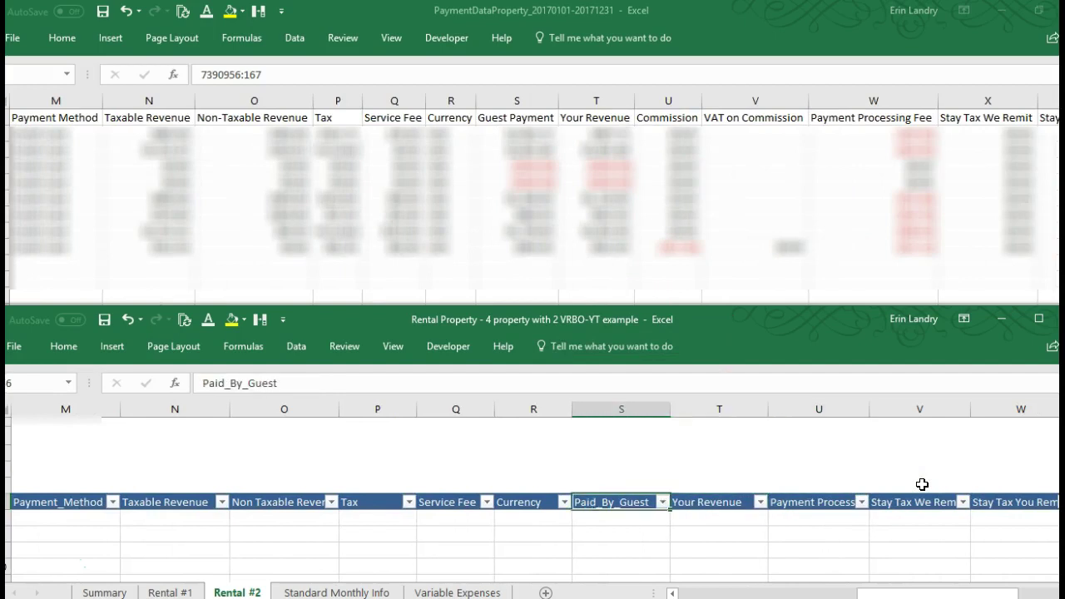
- Check the headers from Service Fee to Payment Processing Fee and insert two blank columns before Payment Processing Fee on the Rental #2 sheet
key(Left)
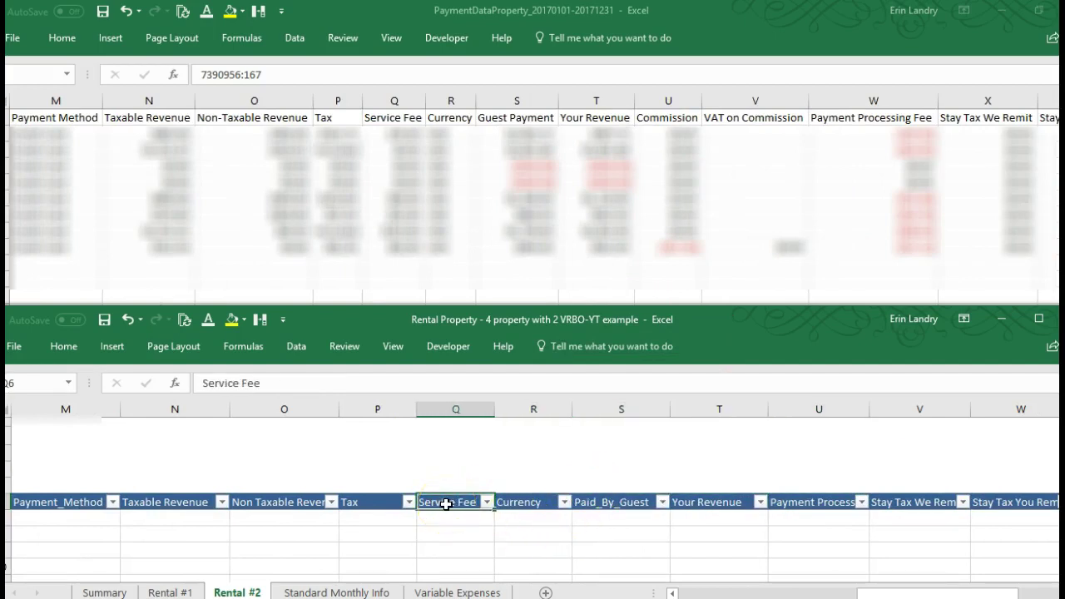
key(Right)
key(Right)
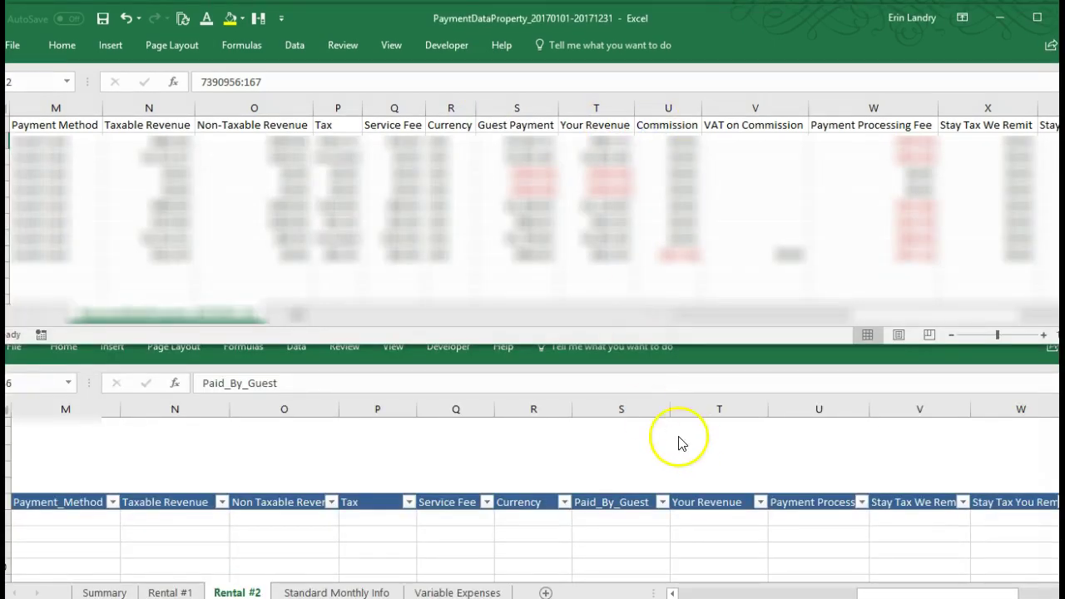
click(689, 438)
click(708, 497)
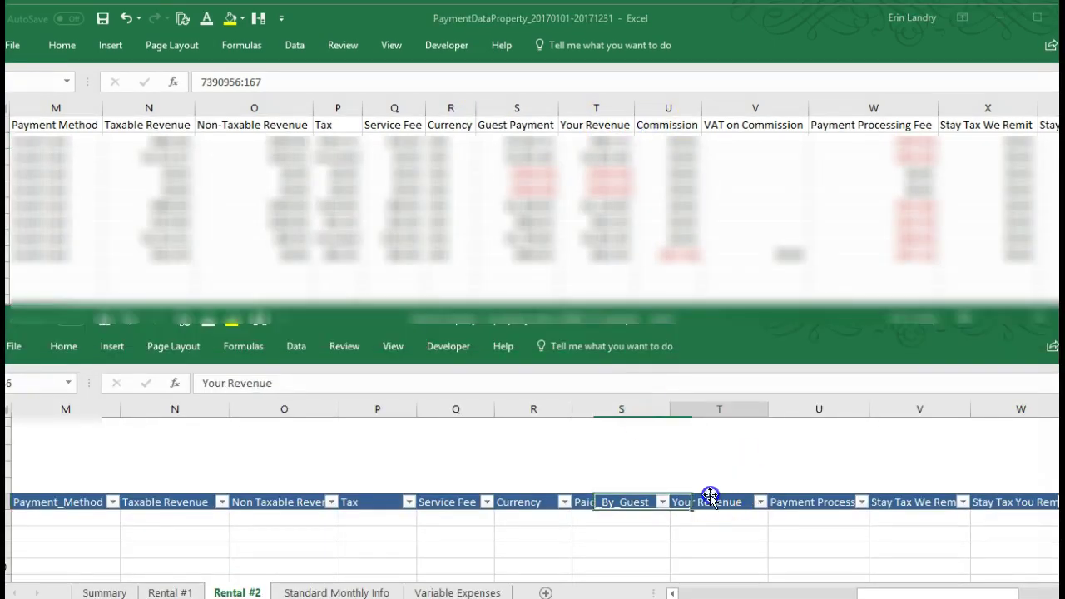
click(820, 497)
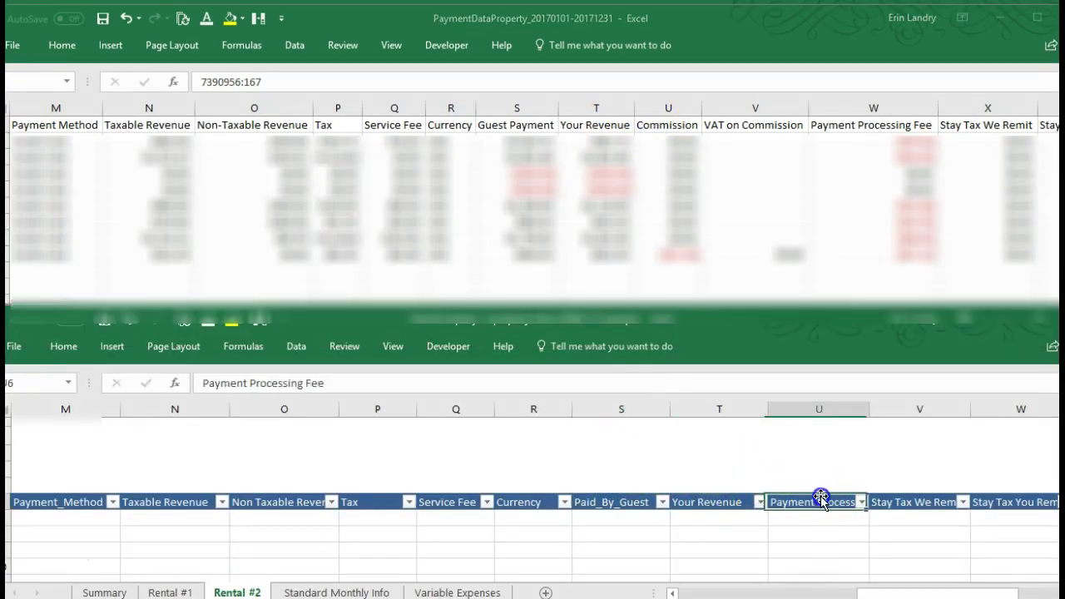
right_click(804, 407)
click(887, 281)
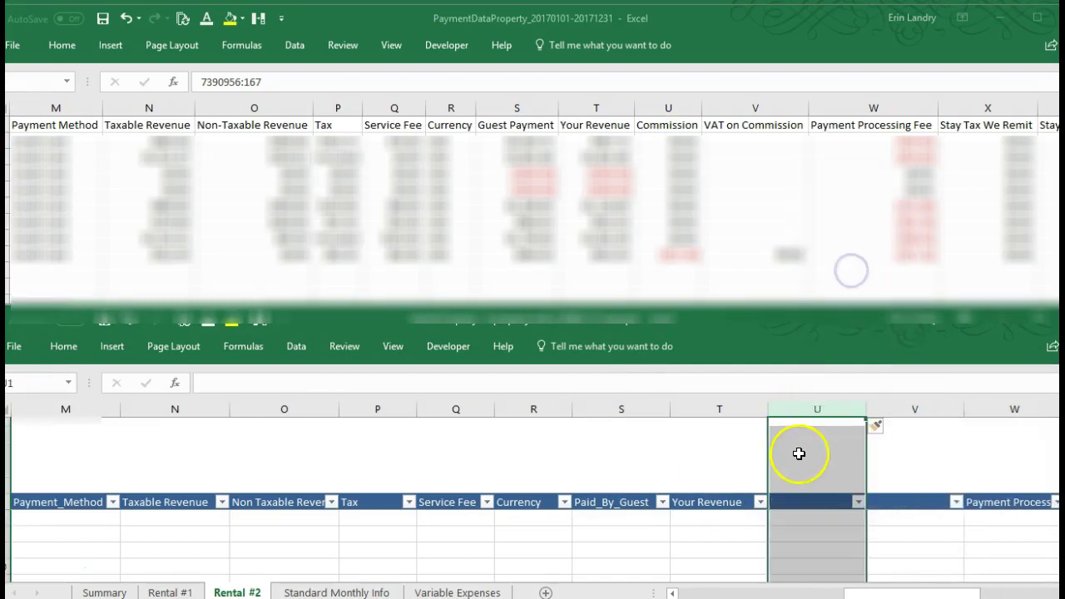
- Enter the headers Commission and VAT on Commission in the two blank columns before Payment Processing Fee
click(801, 499)
text(Commission)
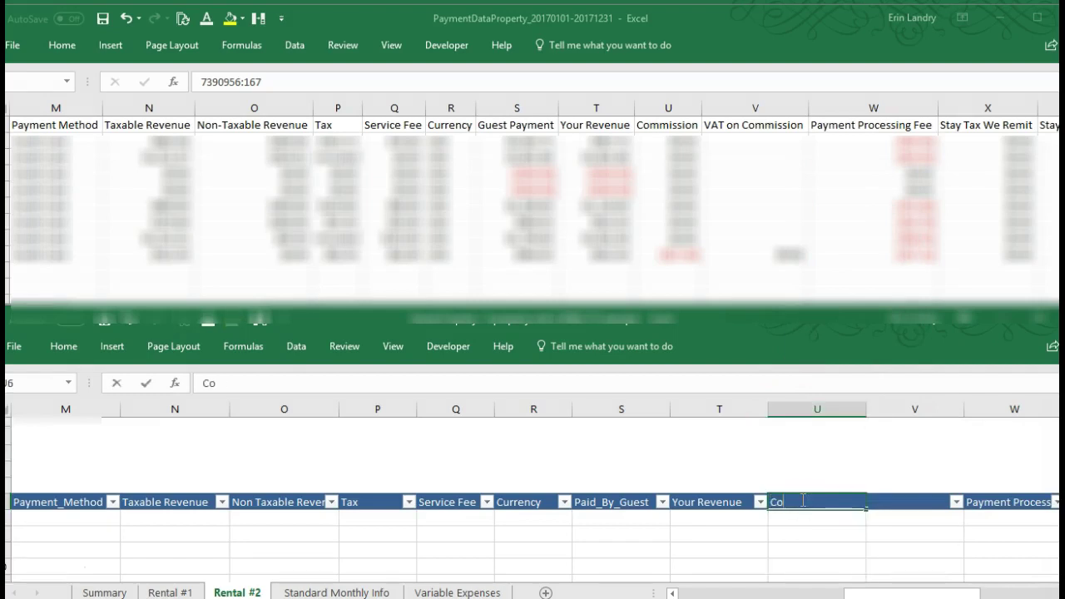
key(Tab)
text(VAT on Commission)
key(Return)
- Compare the remaining Rental #2 headers, from Payment Processing Fee to Payable to You, with the export's last headers
key(Up)
key(Right)
key(Right)
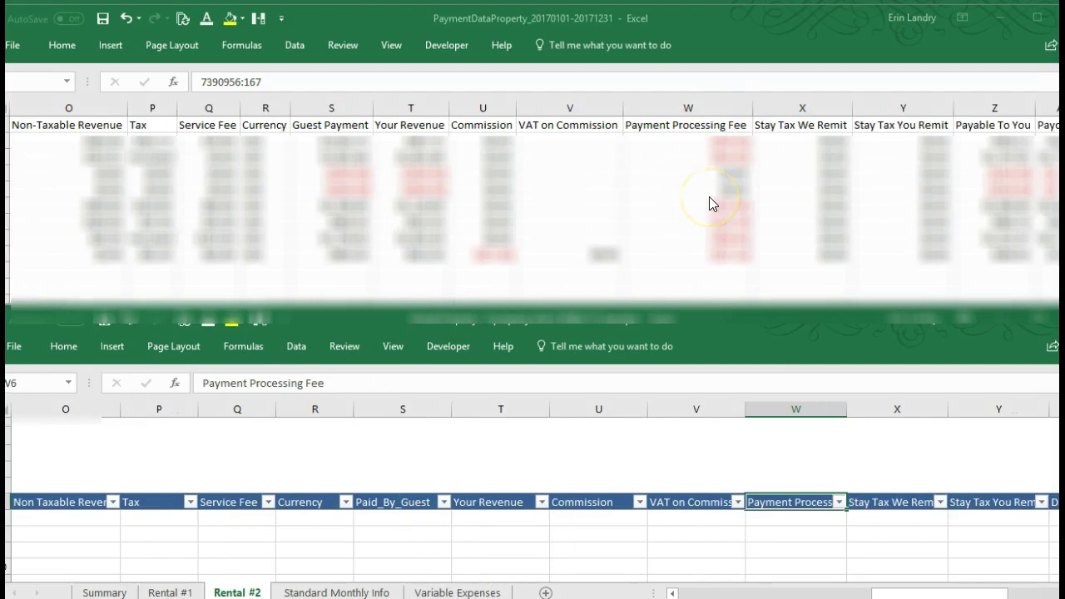
click(886, 501)
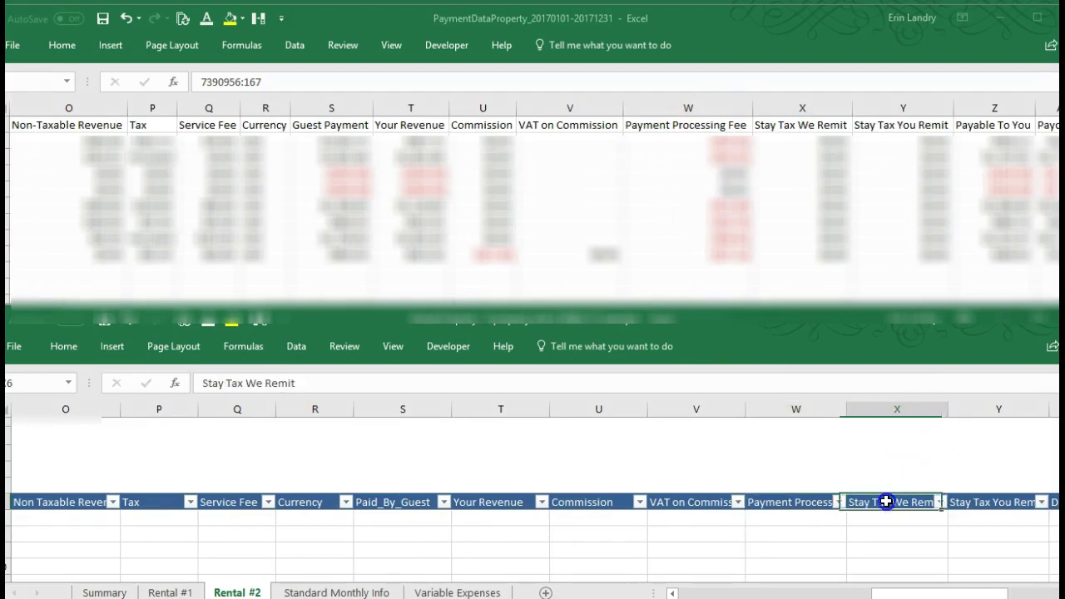
key(Right)
key(Right)
key(Right)
key(Right)
key(Right)
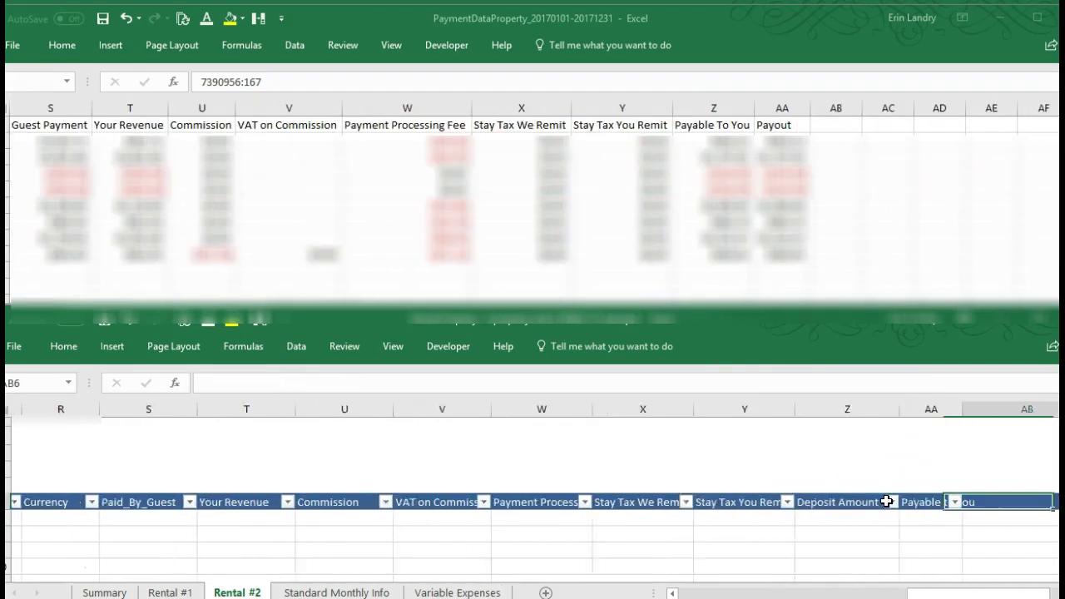
click(555, 509)
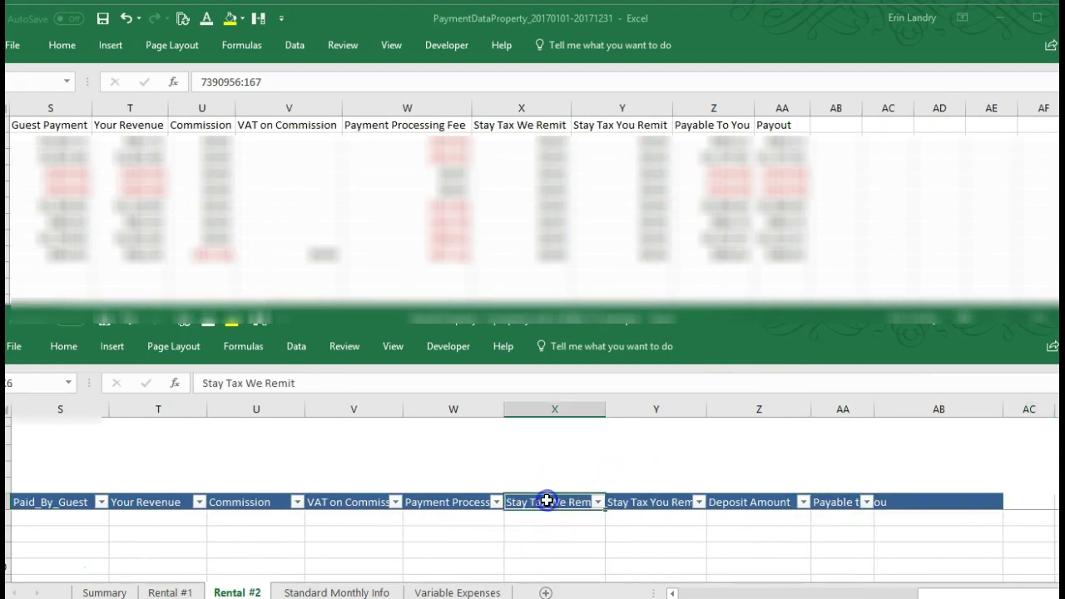
key(Right)
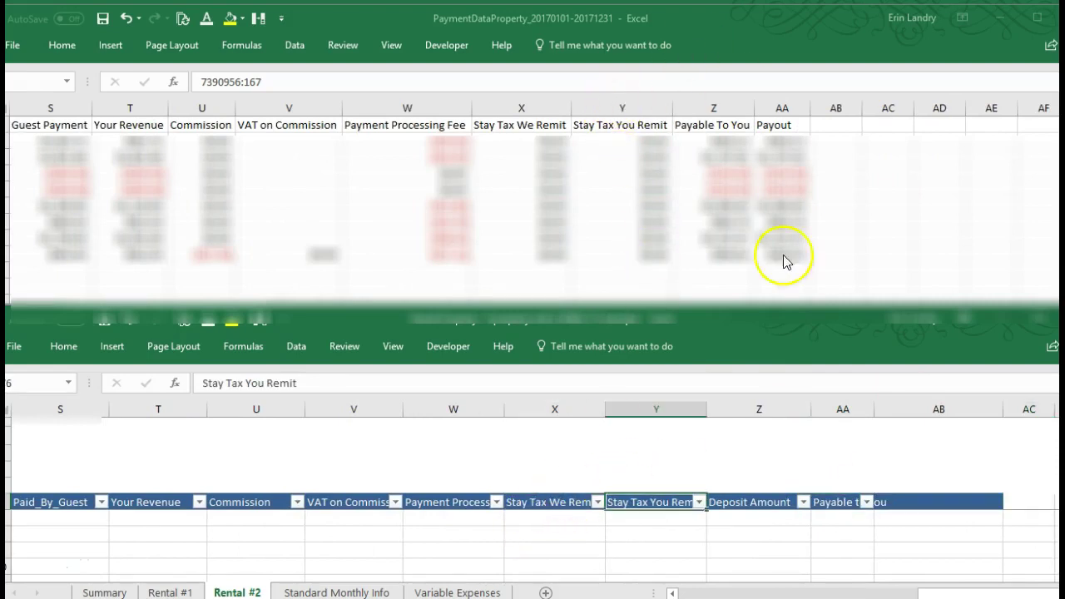
click(764, 502)
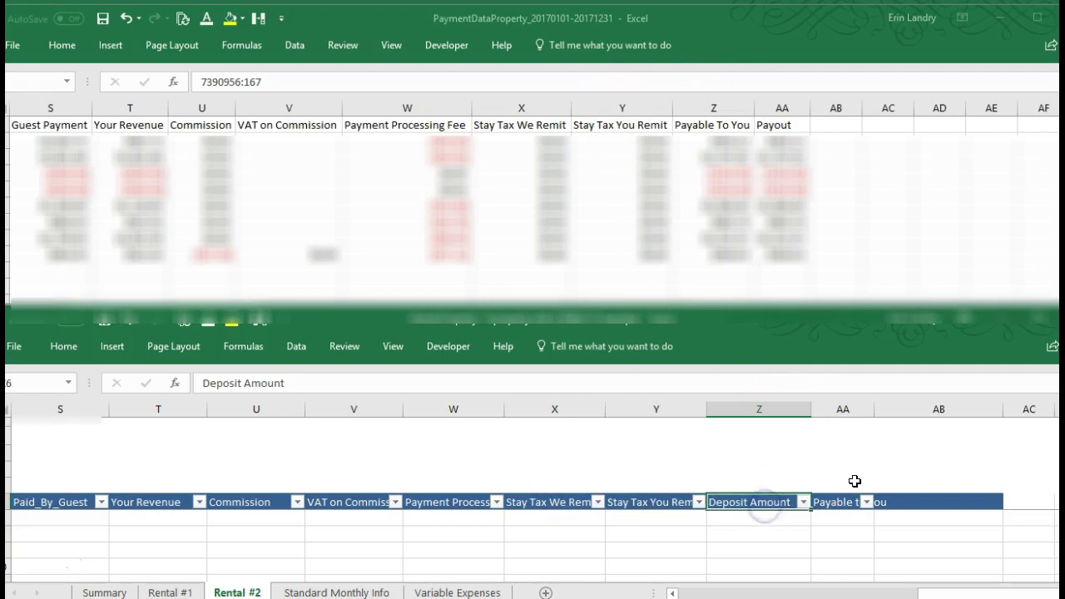
click(842, 502)
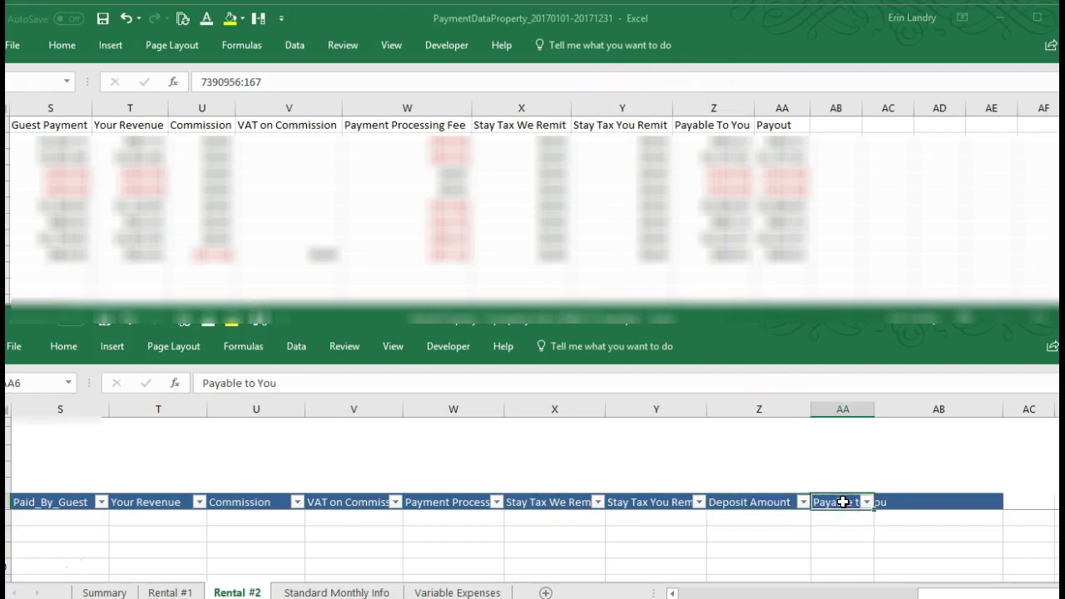
- Replace the Deposit Amount header with Payable To You and the header after it with Payout
key(Left)
key(Left)
key(Right)
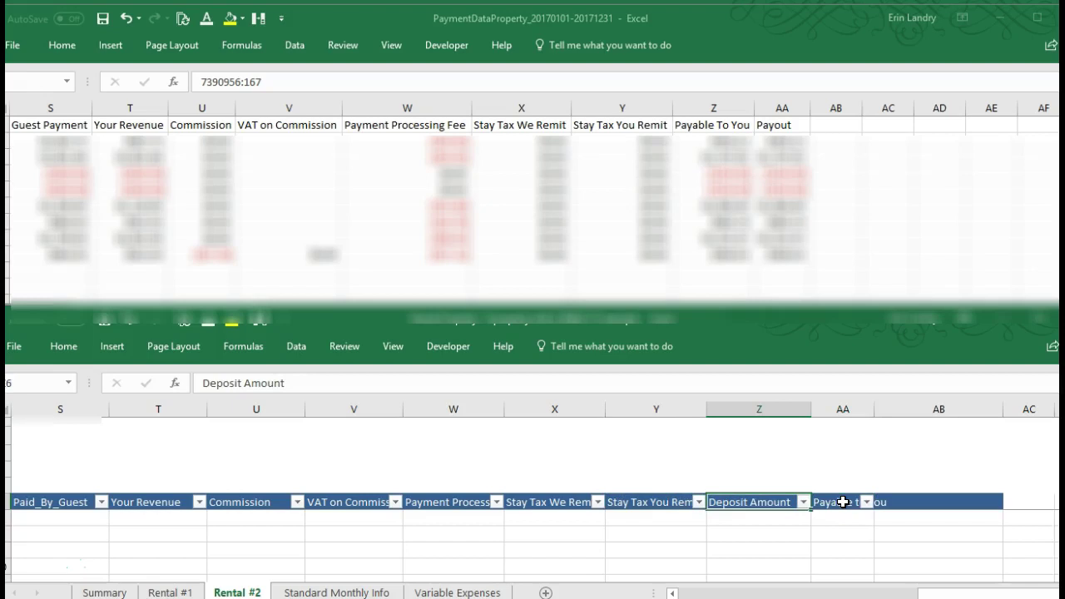
text(Pay)
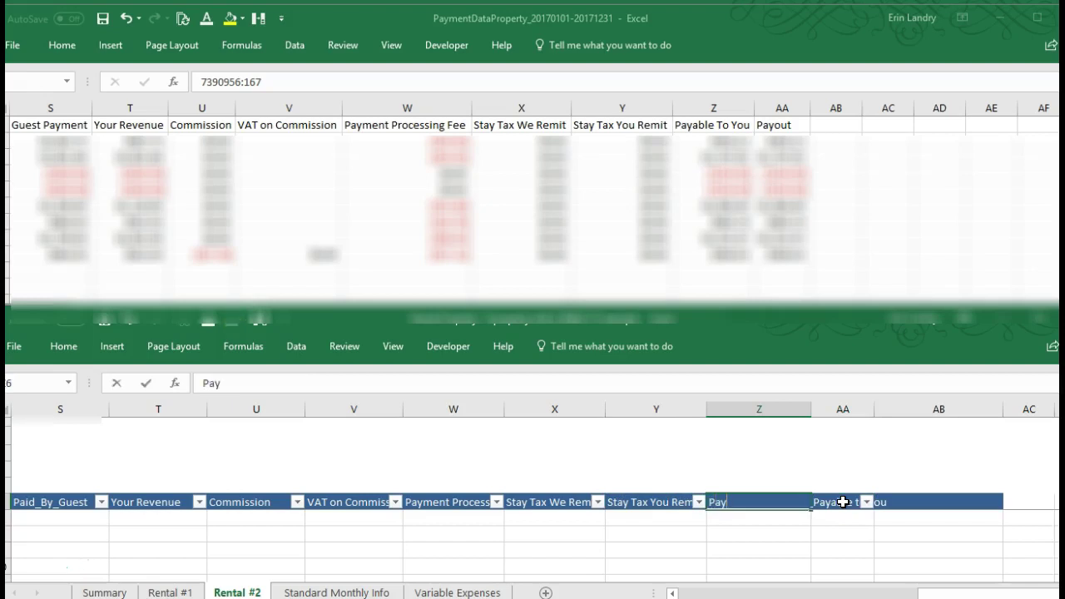
text(able To You)
key(Tab)
text(P)
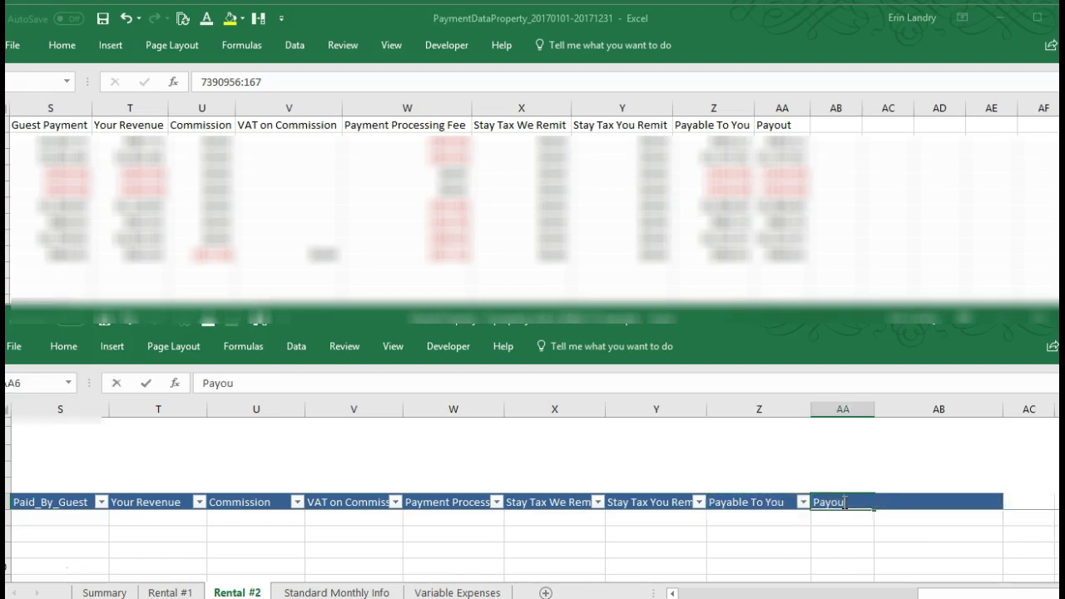
key(Tab)
click(843, 502)
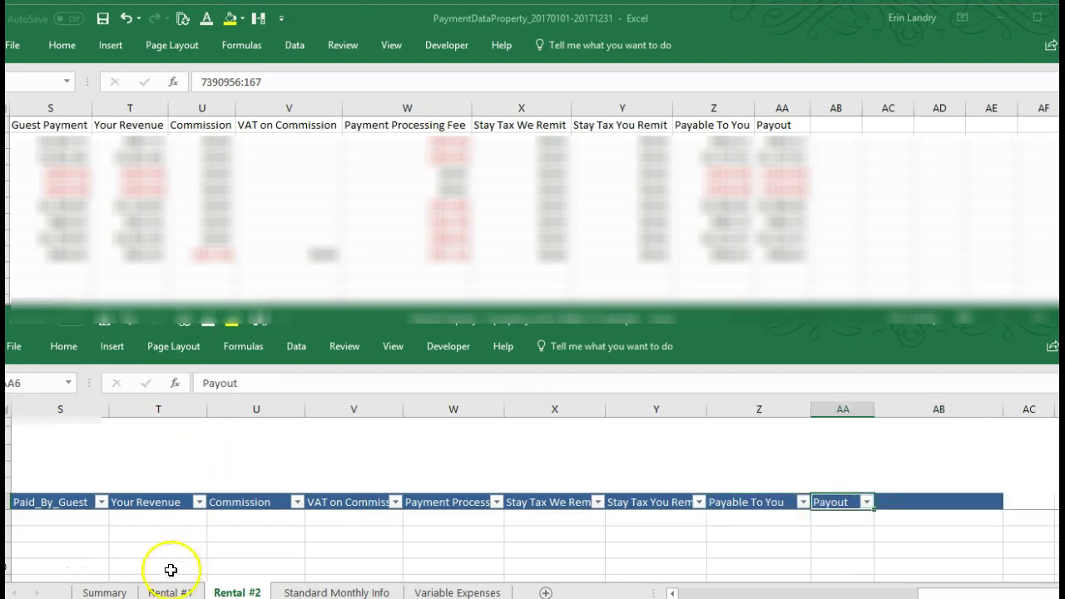
- Examine the Rental #2 column references in the Summary sheet's Annual Rental Income and Legal & other professional fees formulas for the second rental
click(110, 592)
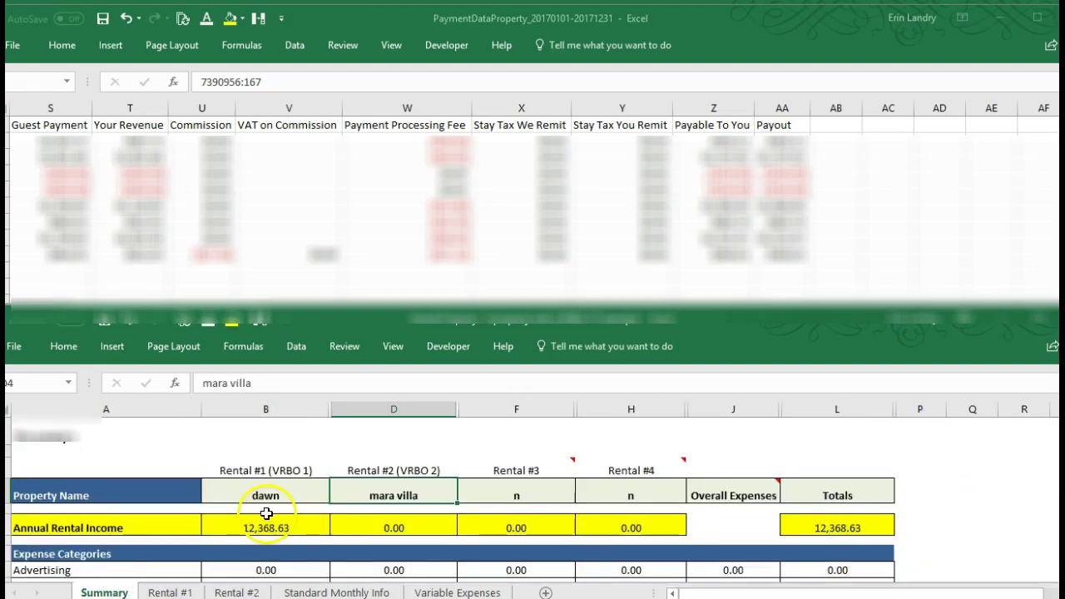
click(401, 532)
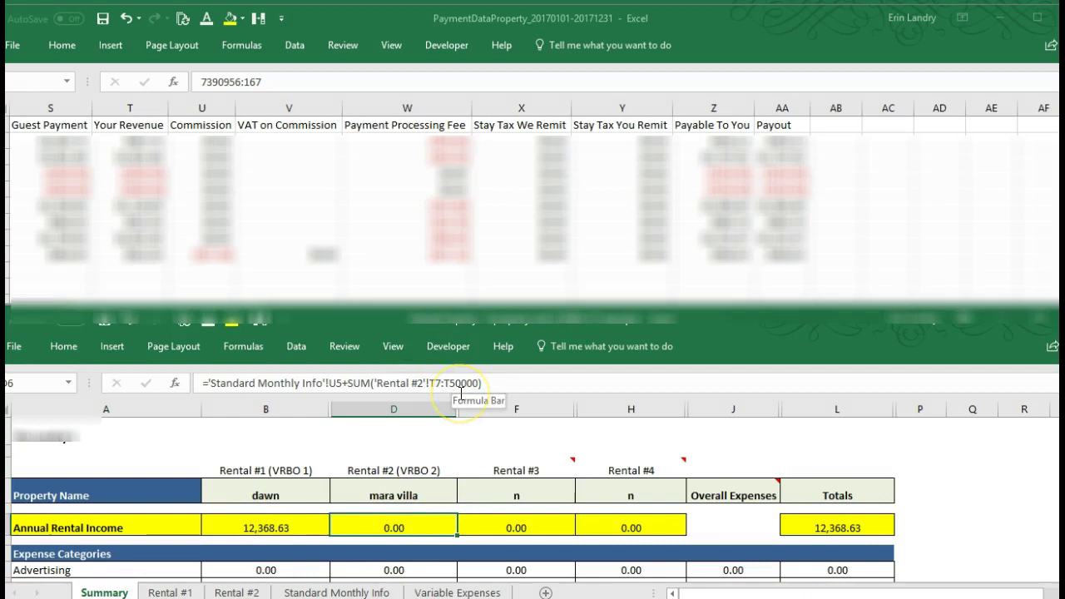
key(Down)
key(Down)
key(Down)
key(Down)
key(Down)
key(Down)
key(Down)
key(Down)
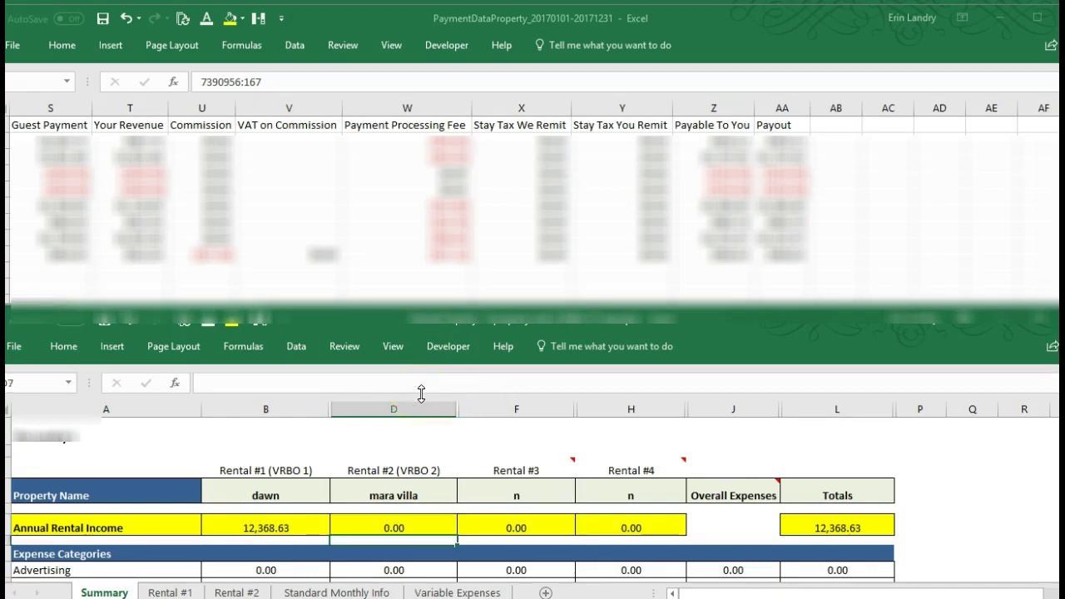
key(Down)
key(Up)
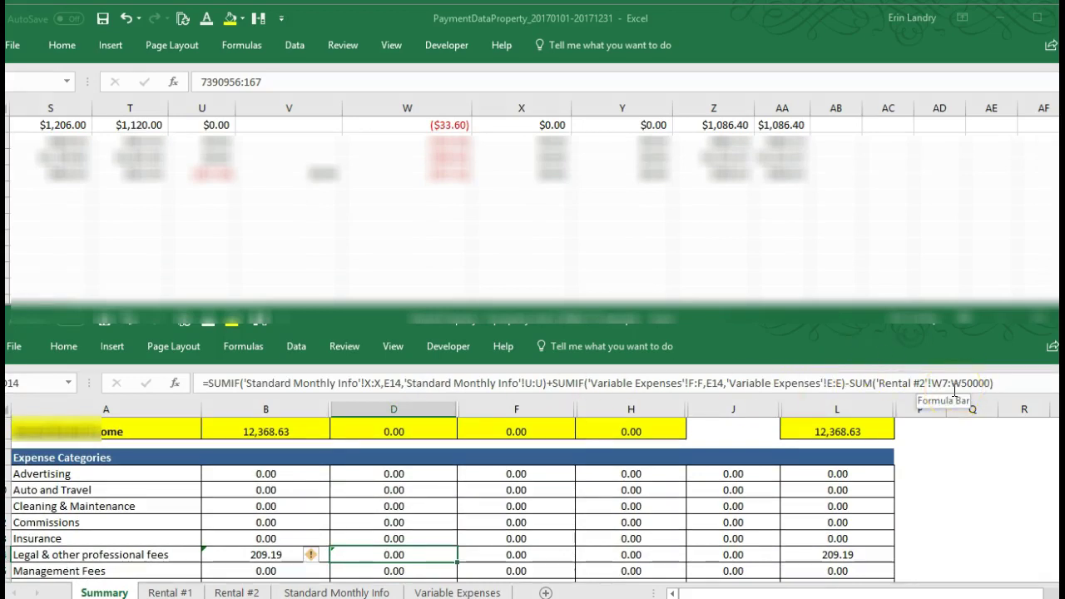
- Examine the Rental #2 column reference in the Summary sheet's Taxes formula for the second rental
key(Down)
key(Down)
key(Down)
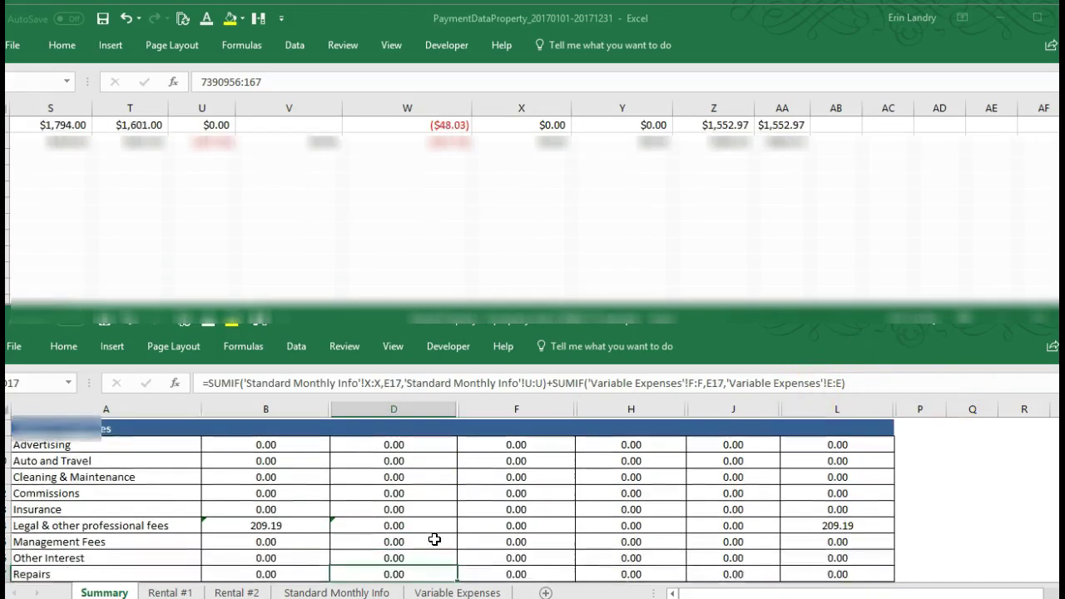
key(Down)
key(Down)
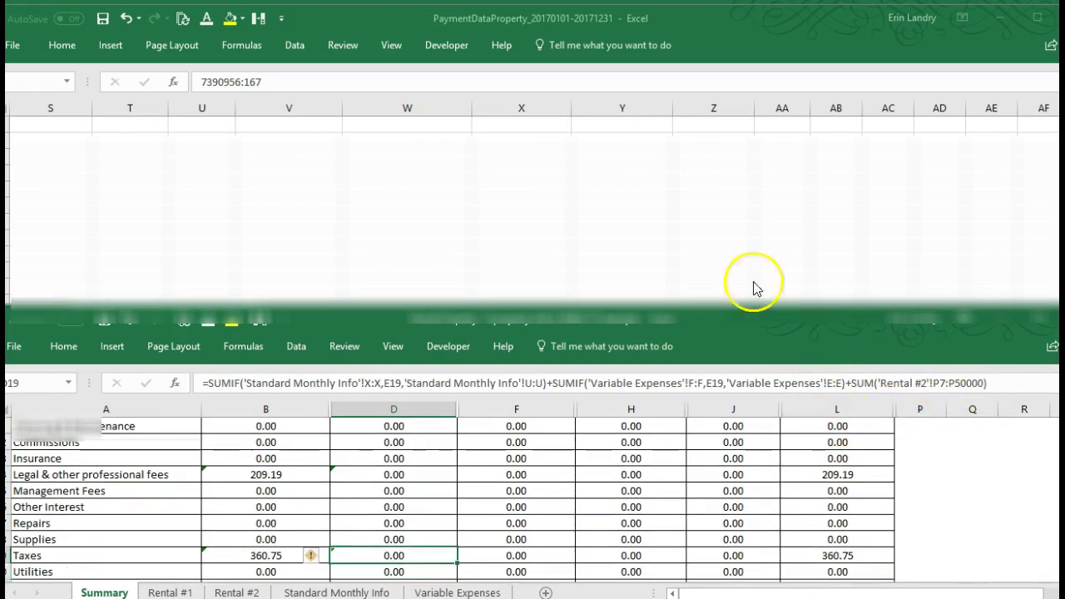
- Check the column letters of Payment Processing Fee and Your Revenue on the Rental #2 sheet against the Summary formulas
click(235, 592)
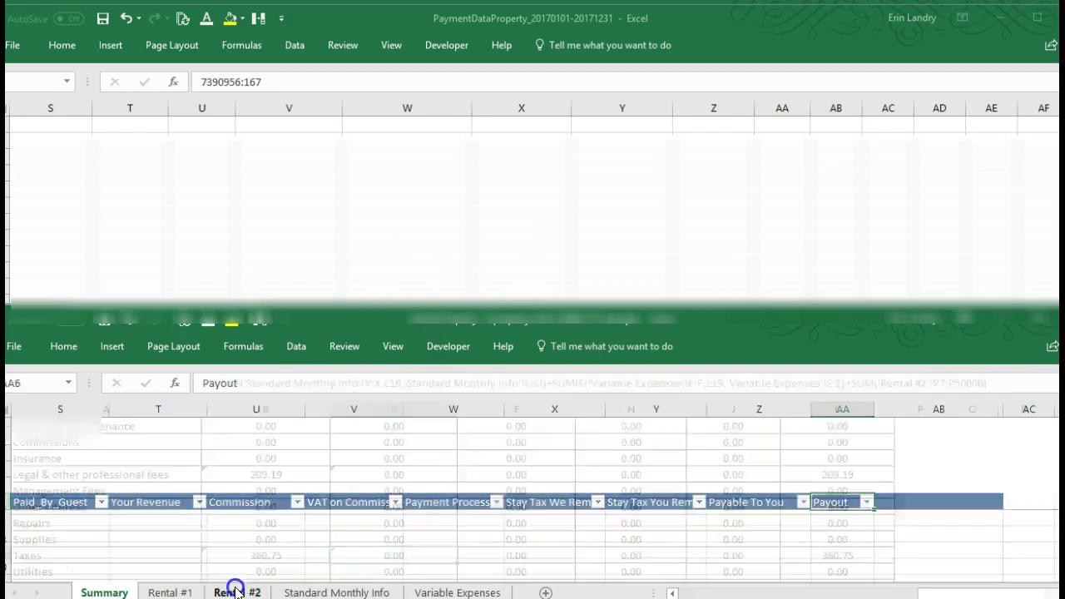
key(Left)
key(Left)
key(Left)
key(Left)
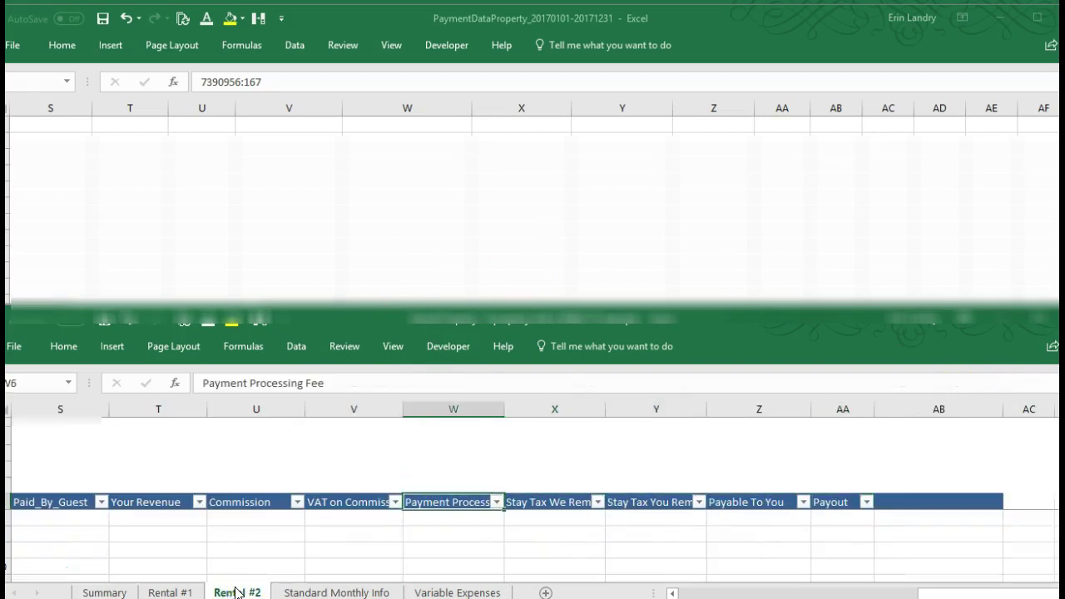
key(Left)
key(Left)
key(Left)
key(Left)
key(Right)
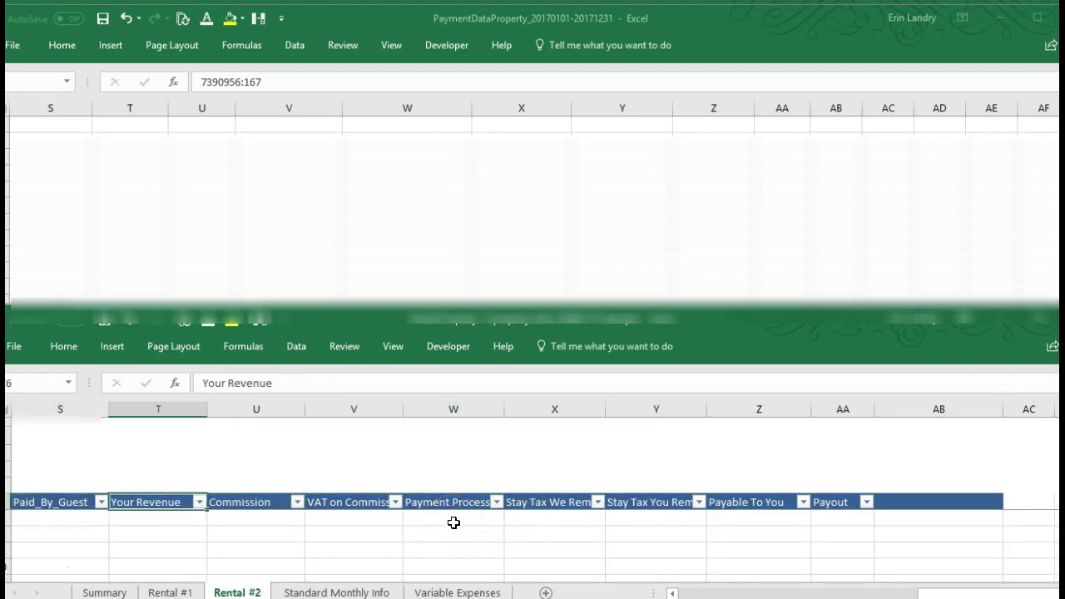
- Check the column letter of the Tax header on the Rental #2 sheet against the Summary's Taxes formula
key(Left)
key(Left)
key(Left)
key(Left)
key(Left)
key(Left)
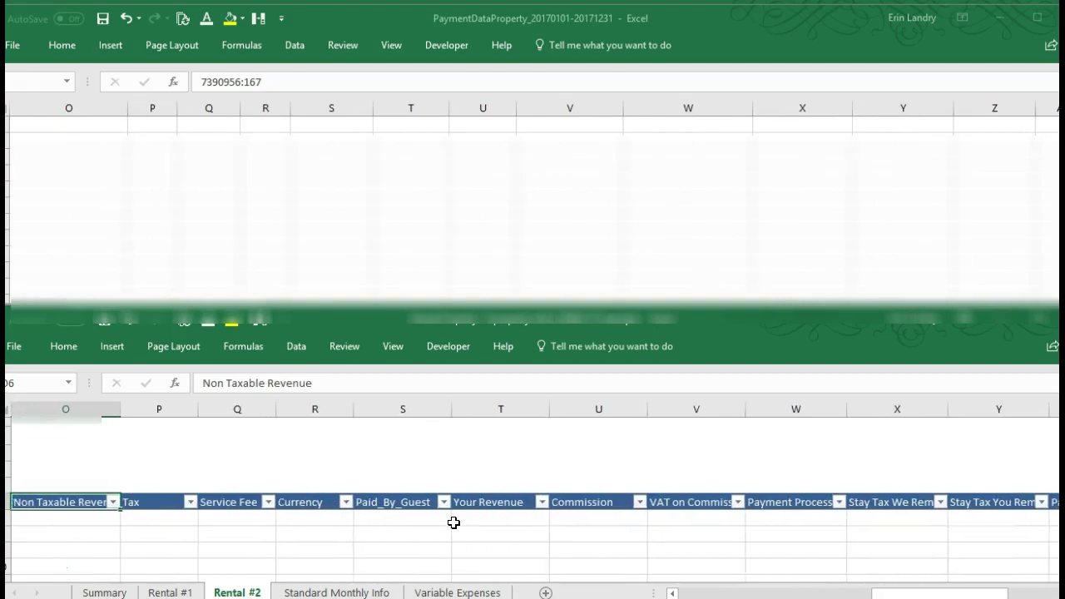
key(Right)
key(Right)
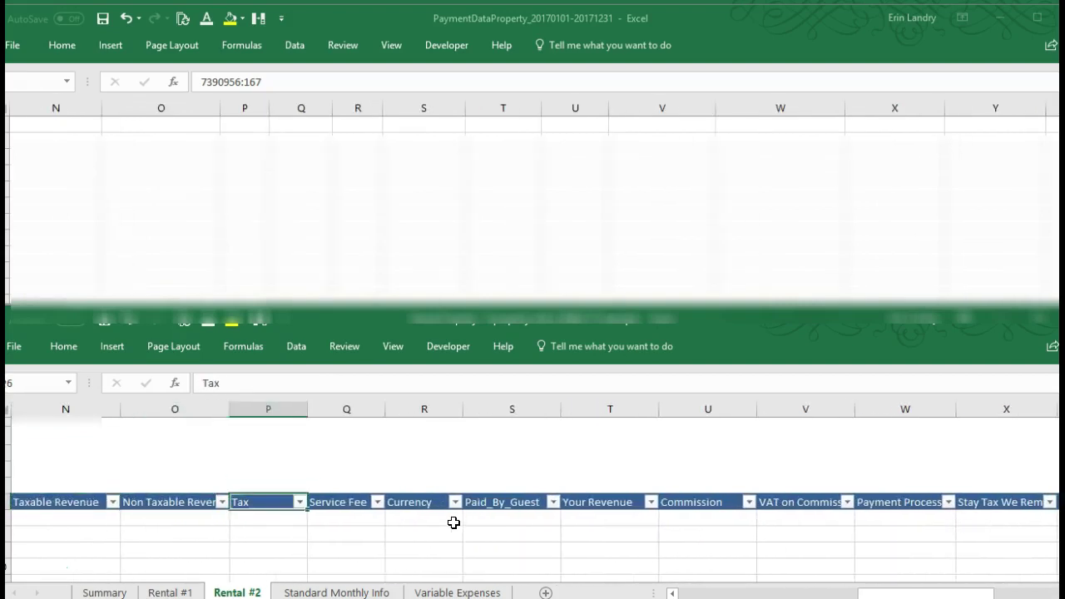
- Return the Summary sheet to cell A1 so the export's header row is in view again
click(106, 593)
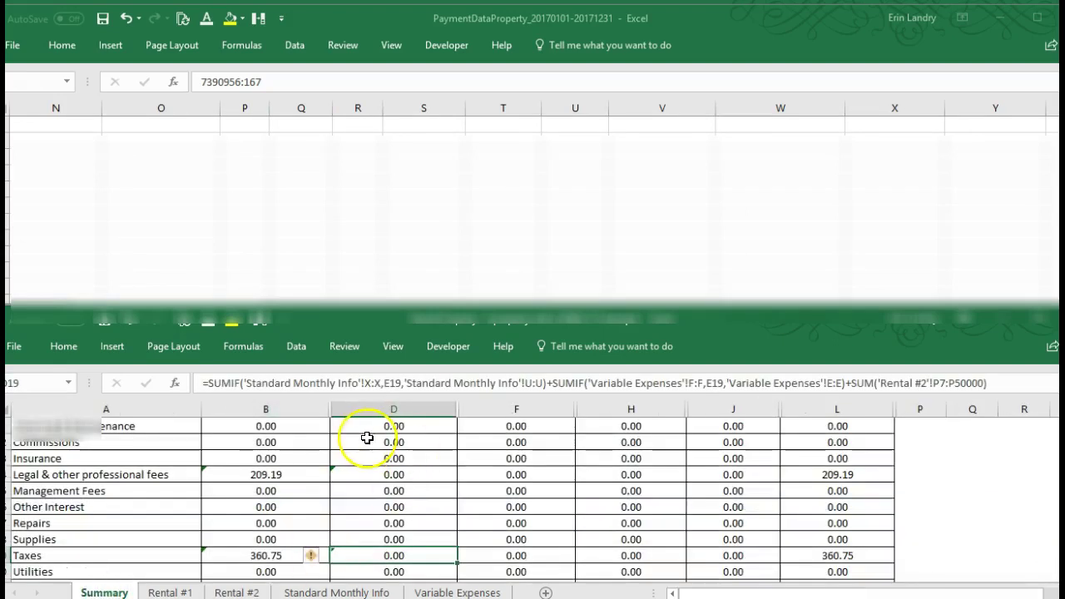
click(109, 447)
key(Up)
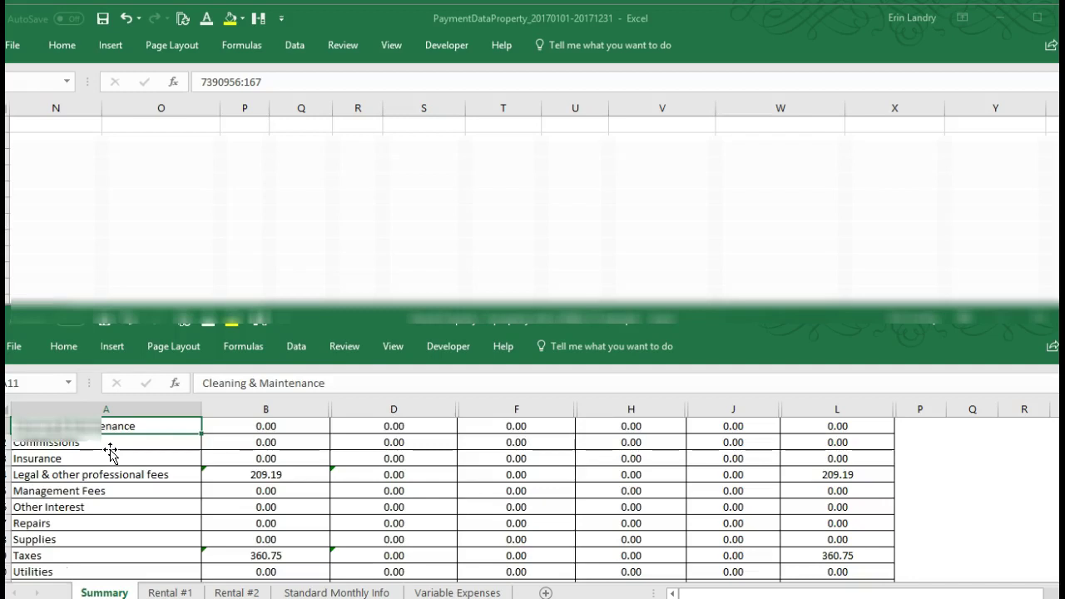
key(ctrl+Home)
click(162, 431)
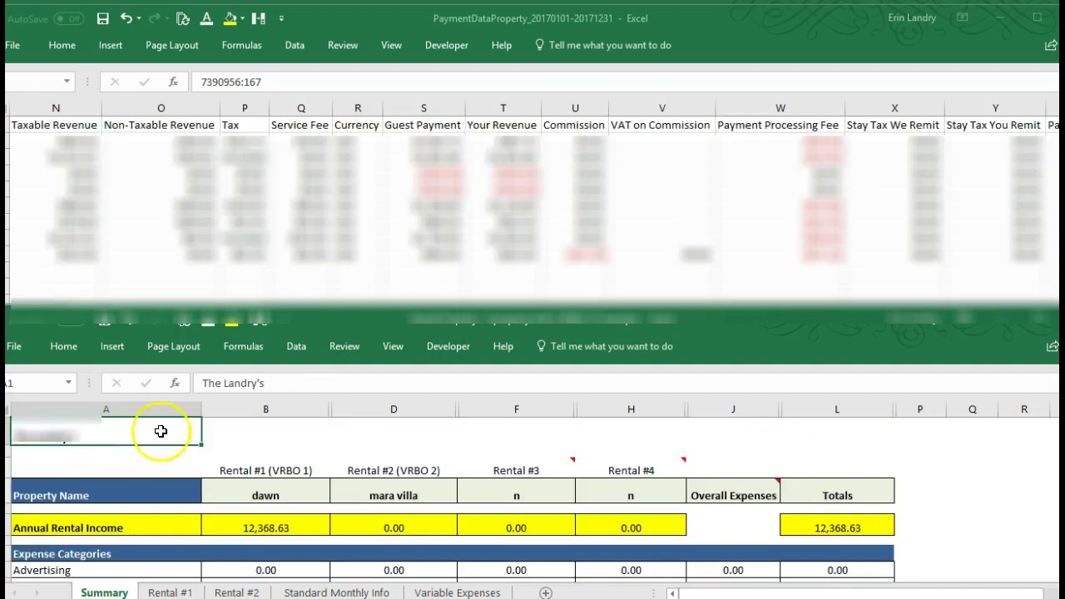
- Go back to the RefID header at the start of the Rental #2 sheet's header row
click(237, 593)
key(Left)
key(Left)
key(Left)
key(Left)
key(Left)
key(Left)
key(Left)
key(Left)
key(Left)
key(Left)
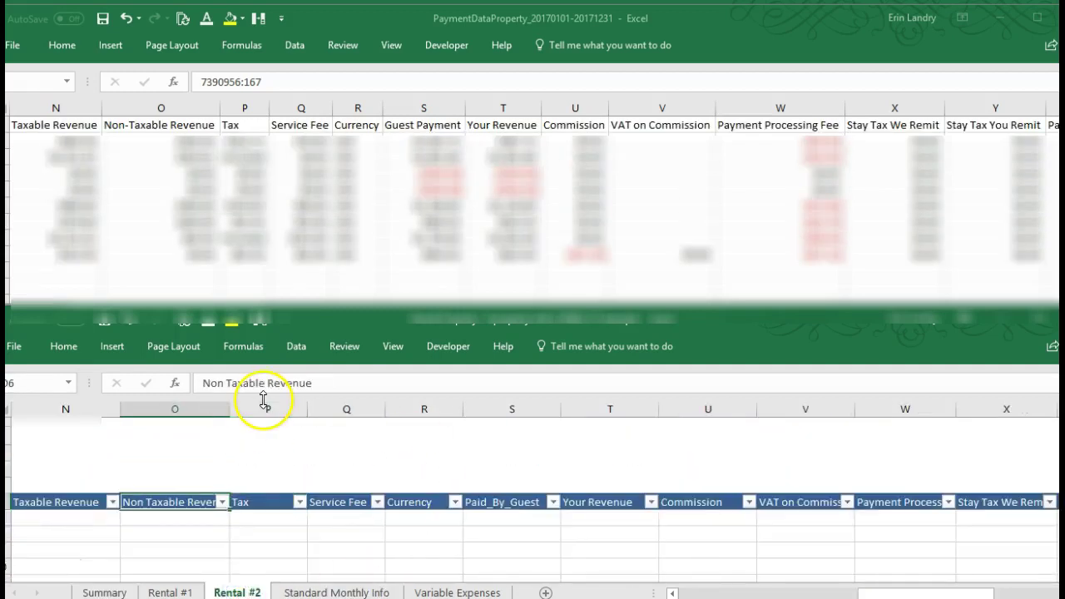
key(Left)
key(Left)
key(Left)
key(Left)
key(Left)
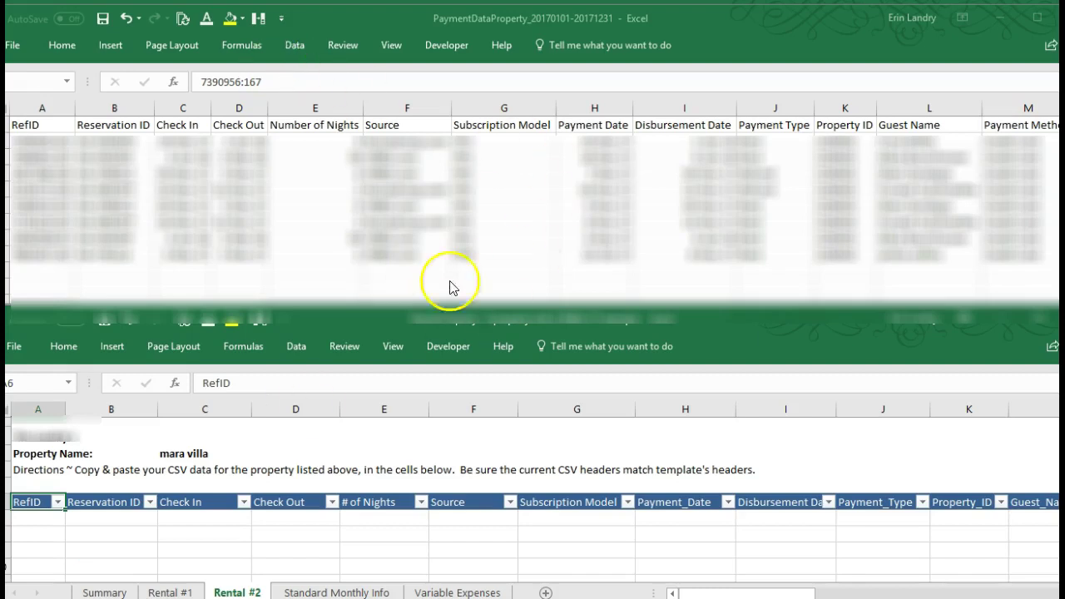
- Review the matched headers side by side from RefID to Commission and show the Synchronous Scrolling option for comparing both workbooks
key(Right)
key(Right)
key(Right)
key(Right)
key(Right)
key(Right)
key(Right)
key(Right)
key(Right)
key(Right)
key(Right)
key(Right)
key(Right)
key(Right)
key(Right)
key(Right)
key(Right)
key(Right)
key(Right)
key(Right)
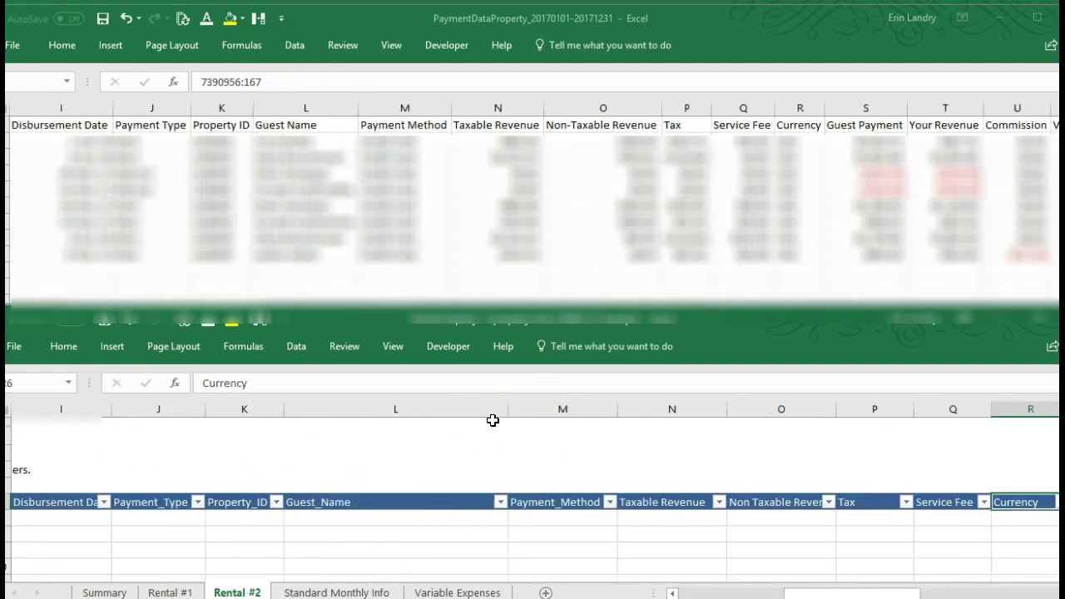
click(391, 348)
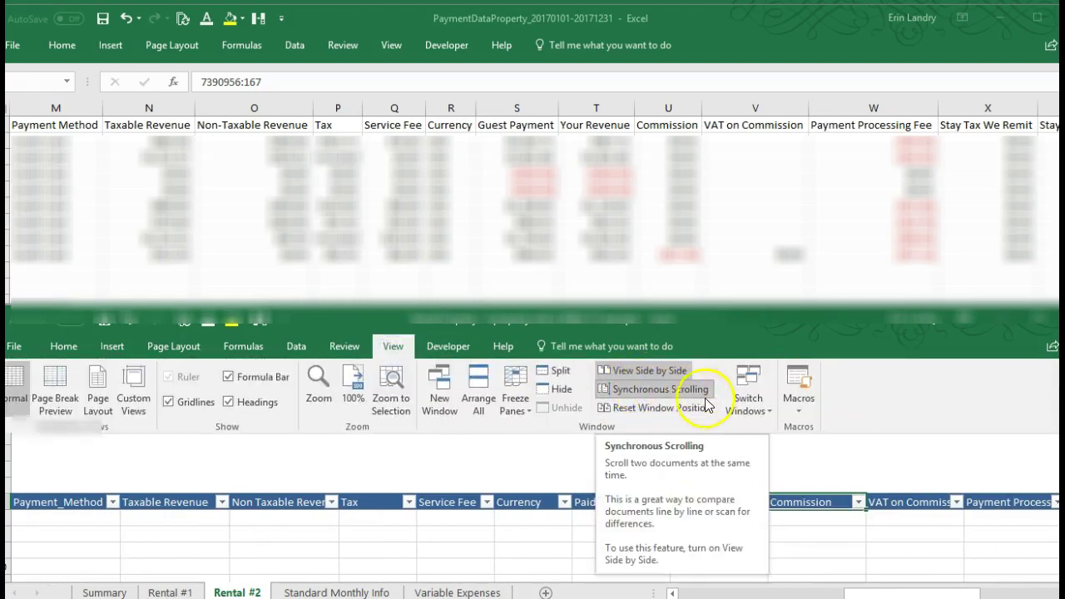
- Toggle Synchronous Scrolling and review the remaining Rental #2 headers from VAT on Commission to Payout against the export's header row
click(696, 390)
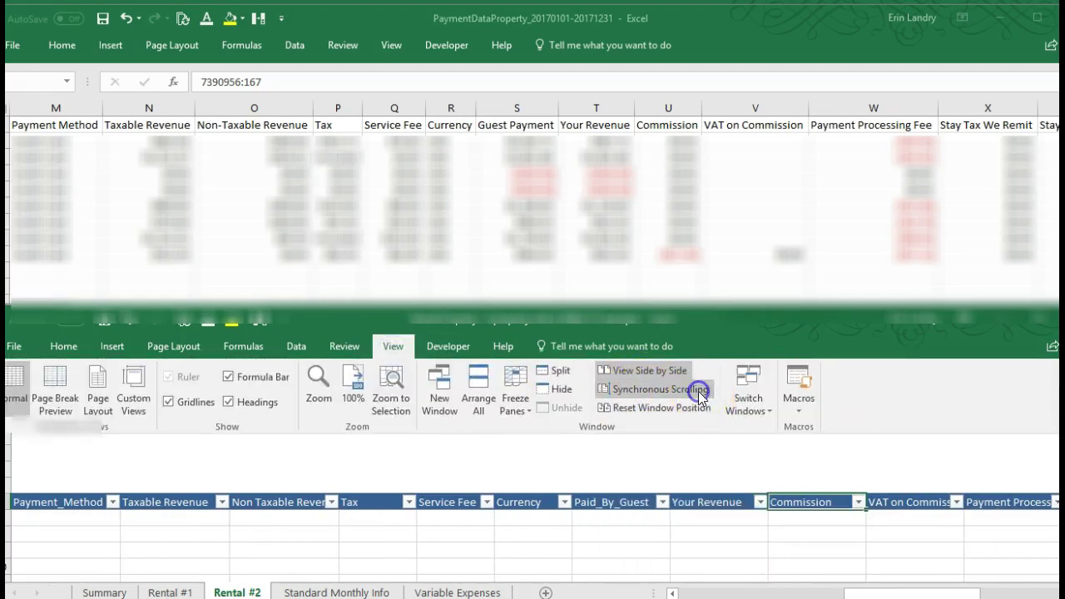
click(625, 499)
key(Right)
key(Right)
key(Right)
key(Right)
key(Right)
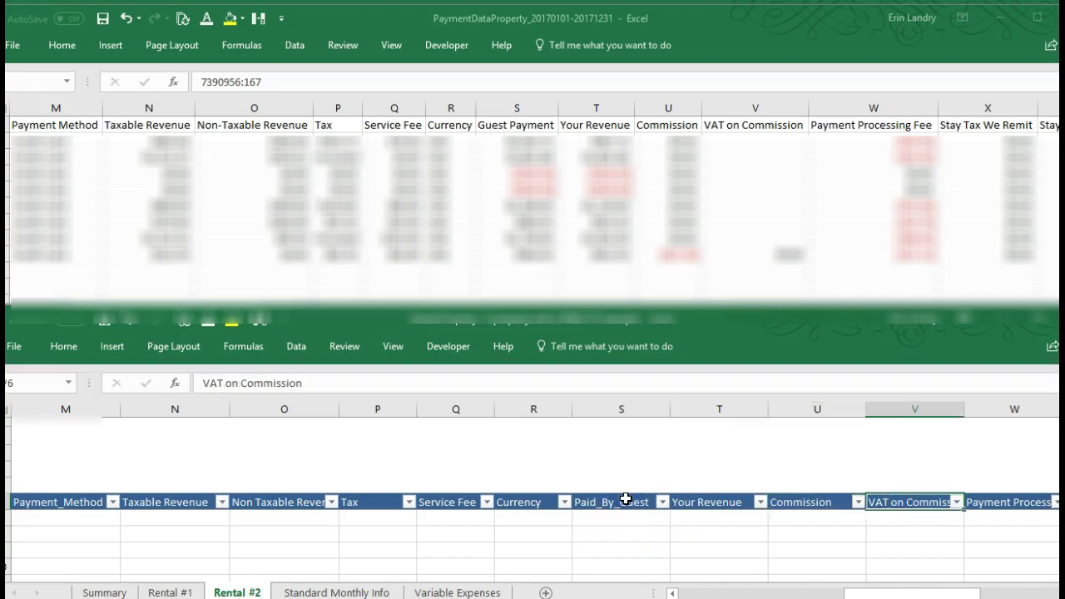
key(Right)
key(Right)
key(Right)
key(Right)
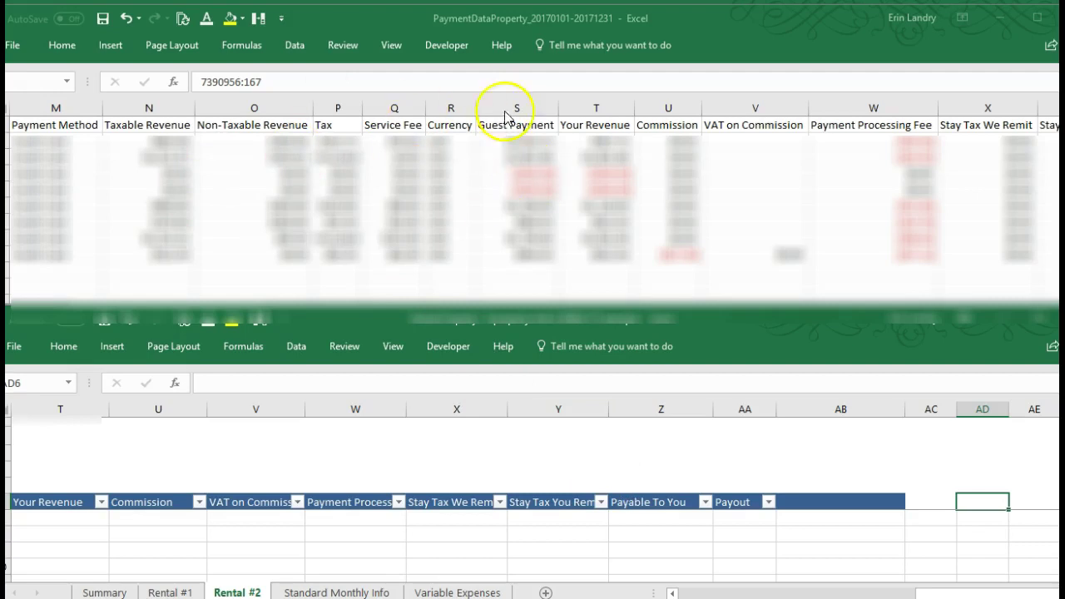
- Go back to the start of the Rental #2 sheet, to the copy-and-paste directions in cell A4
click(313, 474)
key(Left)
key(Left)
key(Left)
key(Left)
key(Left)
key(Left)
key(Left)
key(Left)
key(Left)
key(Left)
key(Left)
key(Left)
key(Left)
key(Left)
key(Left)
key(Left)
key(Left)
key(Left)
key(Left)
key(Left)
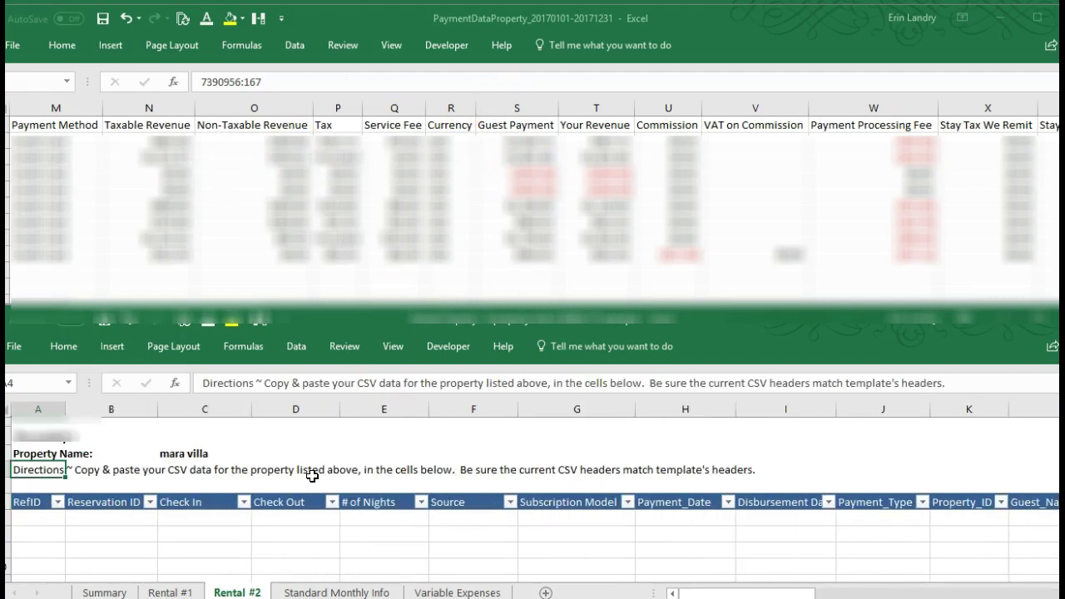
- Switch to the Chrome window with the Rental Property Management product category on timesavingtemplates.com
mouse_move(329, 594)
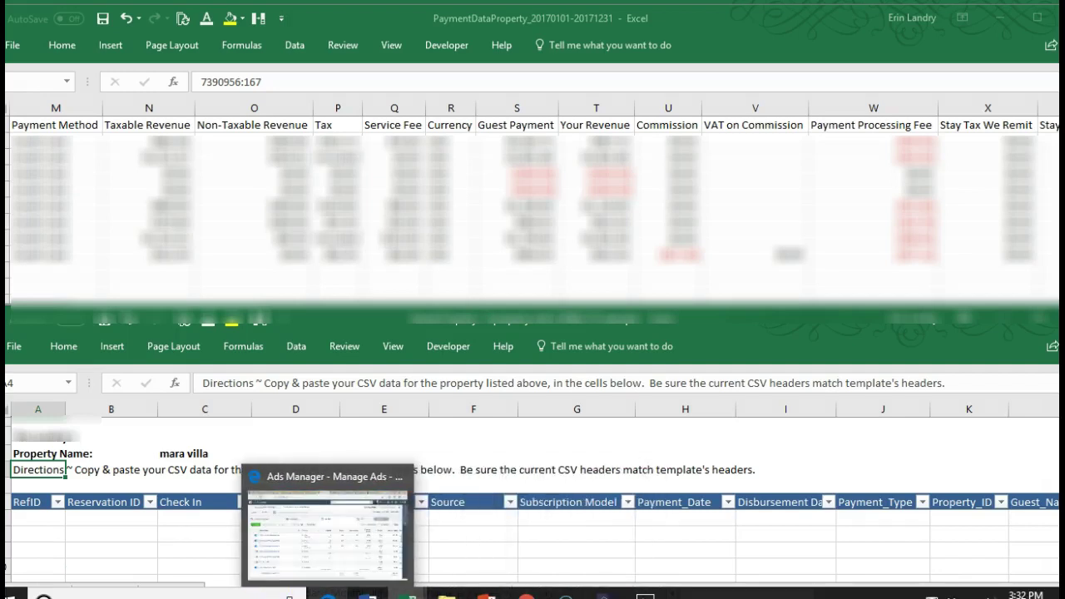
mouse_move(527, 593)
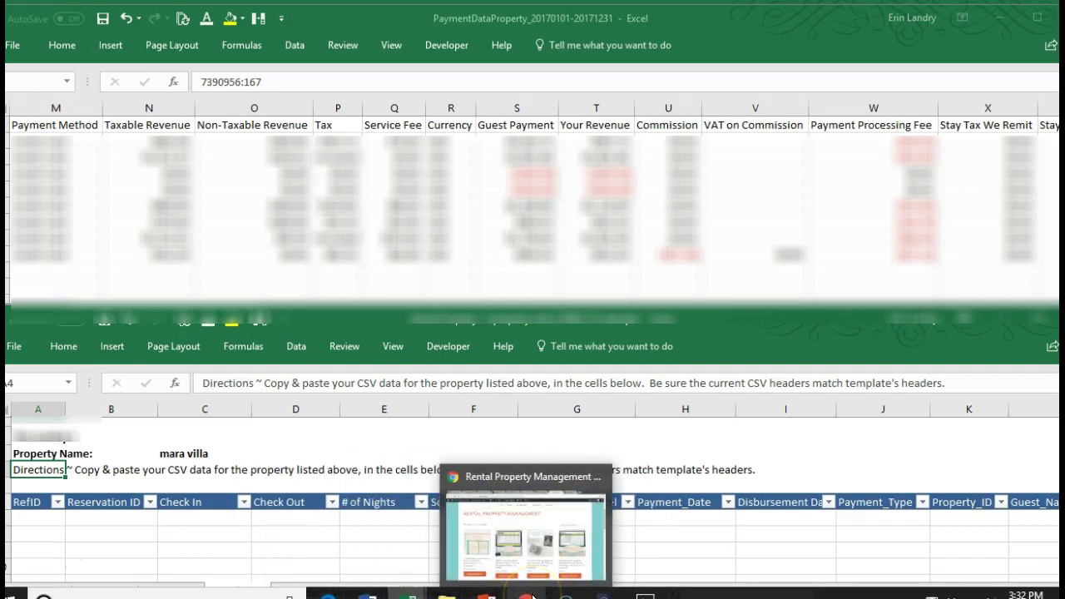
click(531, 594)
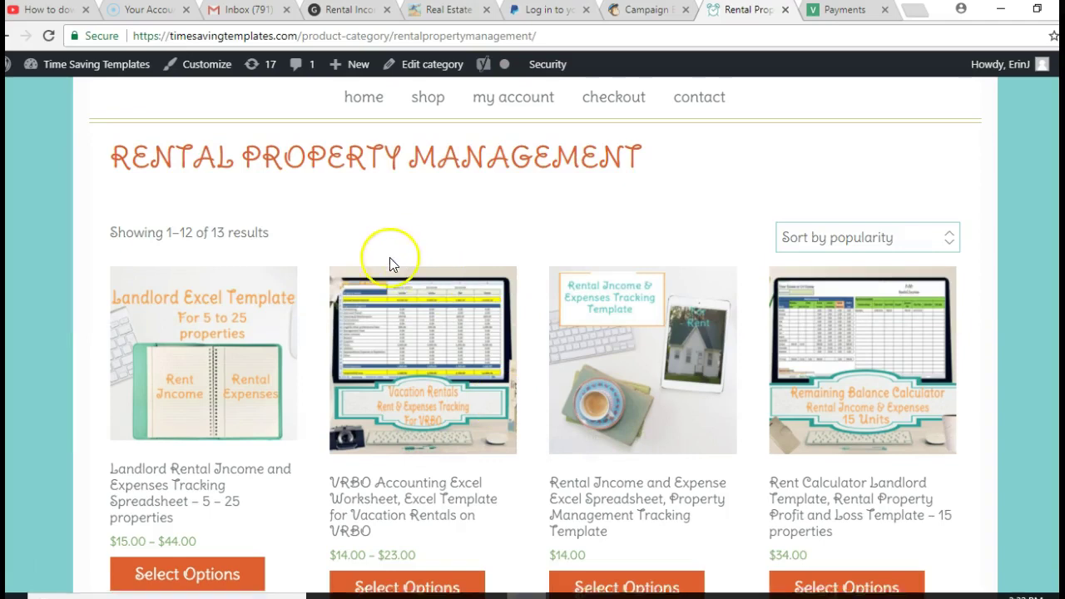